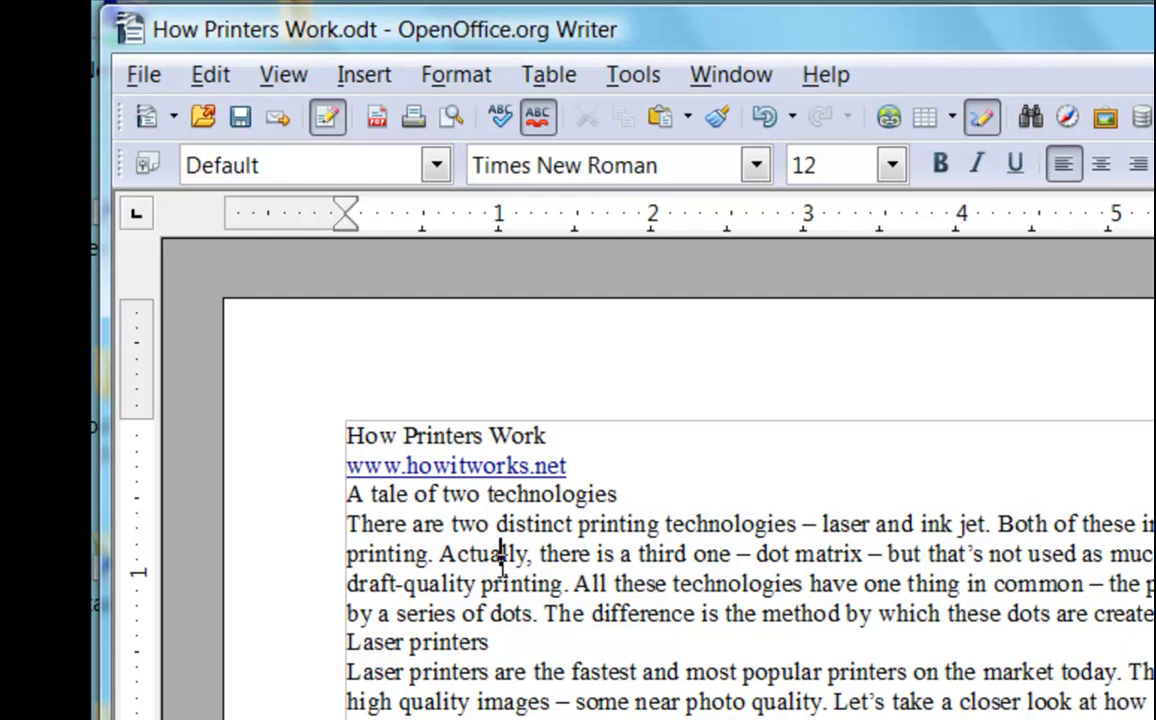
Step: Place the cursor in the 'There are two distinct printing technologies' paragraph and open Format > Paragraph
{"action": "left_click", "coordinate": [501, 553]}
{"action": "left_click", "coordinate": [456, 80]}
Step: Enter 0.25" for the Before text indent and 0.5" for the First line indent
{"action": "left_click", "coordinate": [443, 192]}
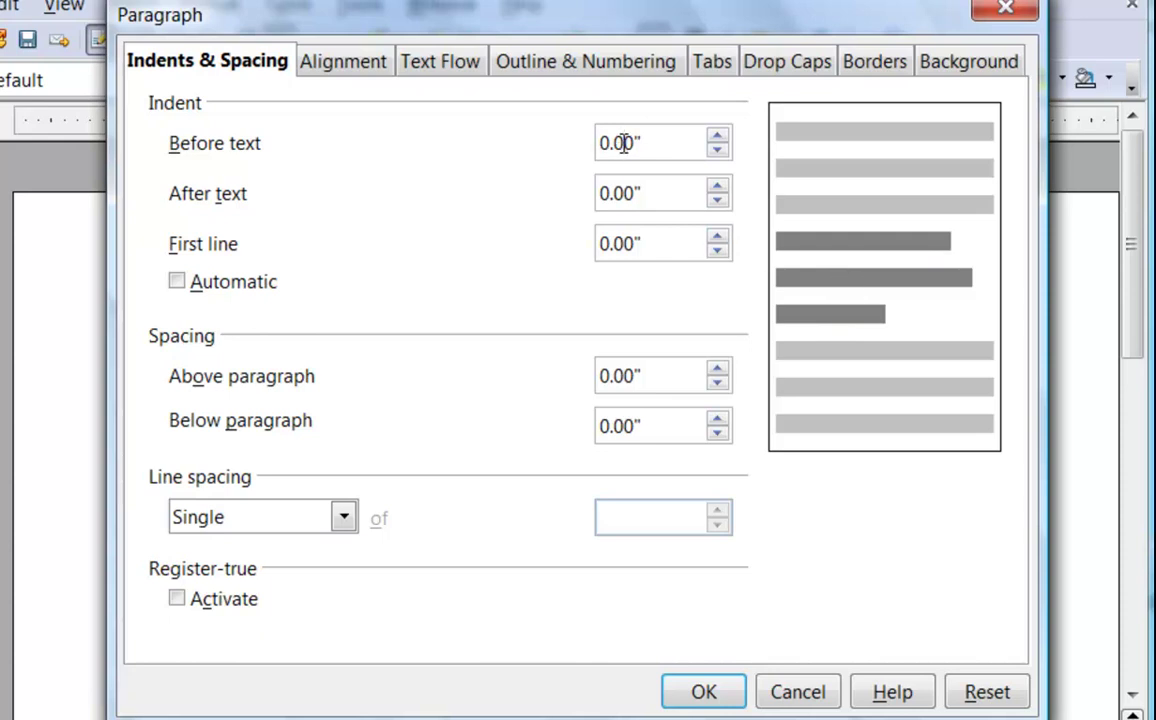
{"action": "left_click_drag", "start_coordinate": [637, 143], "coordinate": [614, 141]}
{"action": "type", "text": ".25"}
{"action": "key", "text": "Left"}
{"action": "key", "text": "Left"}
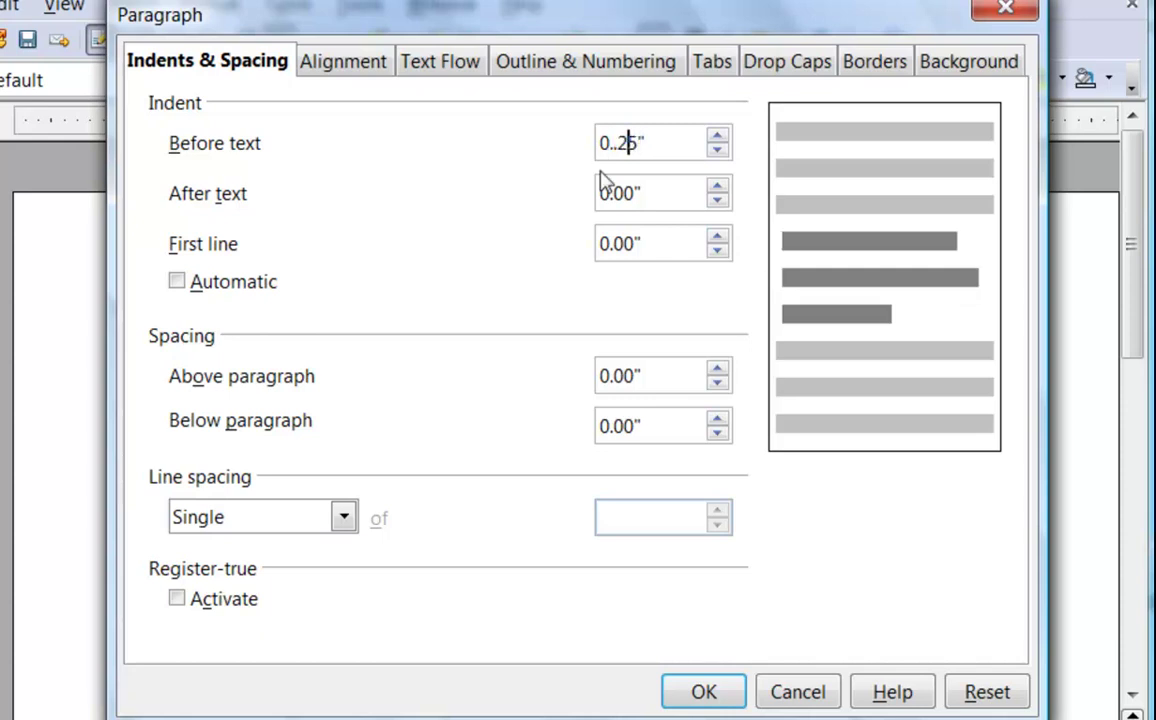
{"action": "key", "text": "BackSpace"}
{"action": "left_click_drag", "start_coordinate": [617, 242], "coordinate": [636, 240]}
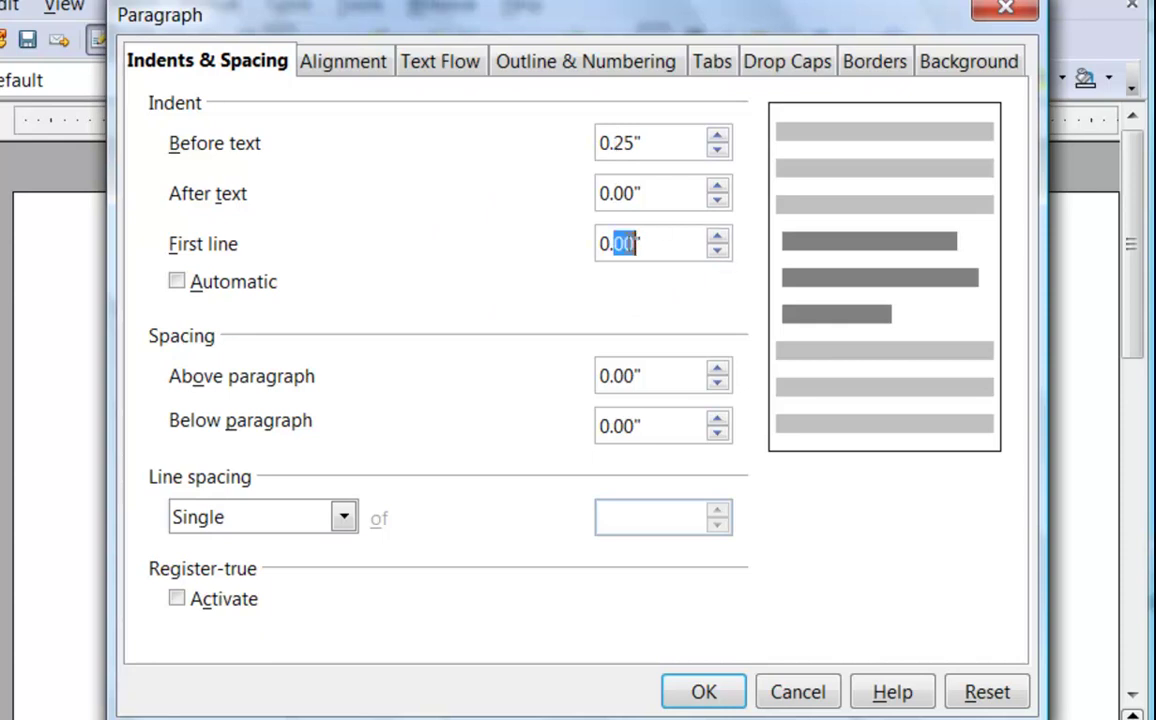
{"action": "type", "text": "5"}
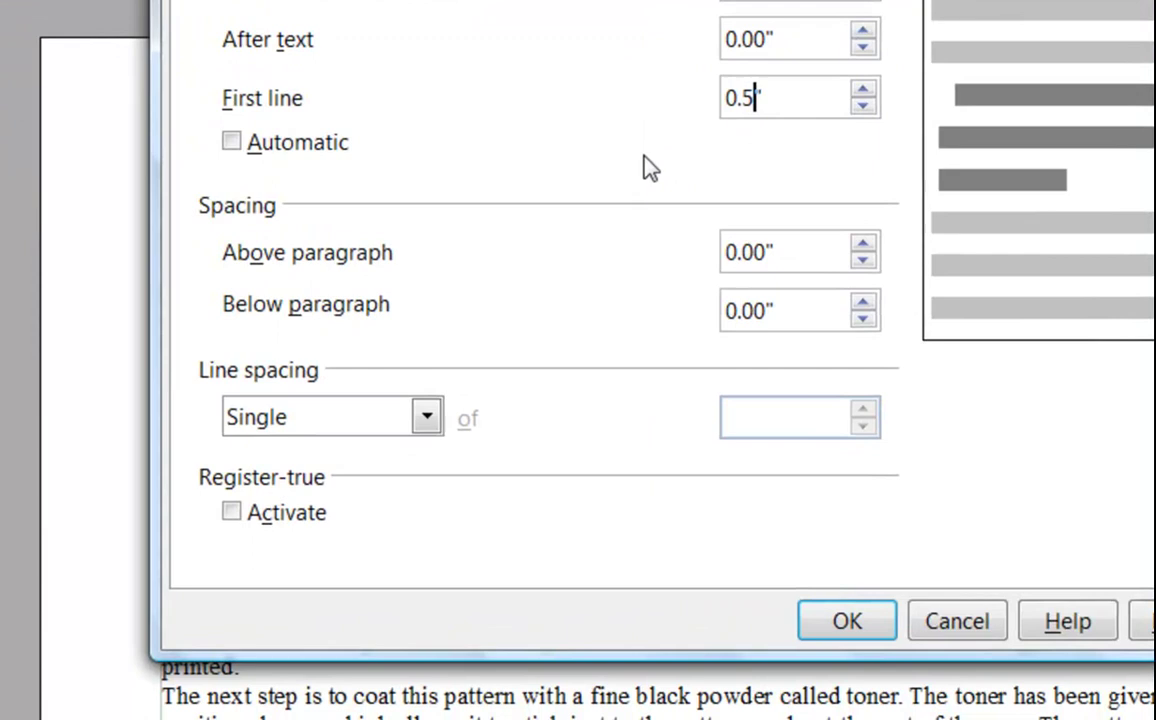
Step: Apply the 0.25" and 0.5" indents, then reopen the paragraph's Paragraph dialog
{"action": "left_click", "coordinate": [870, 636]}
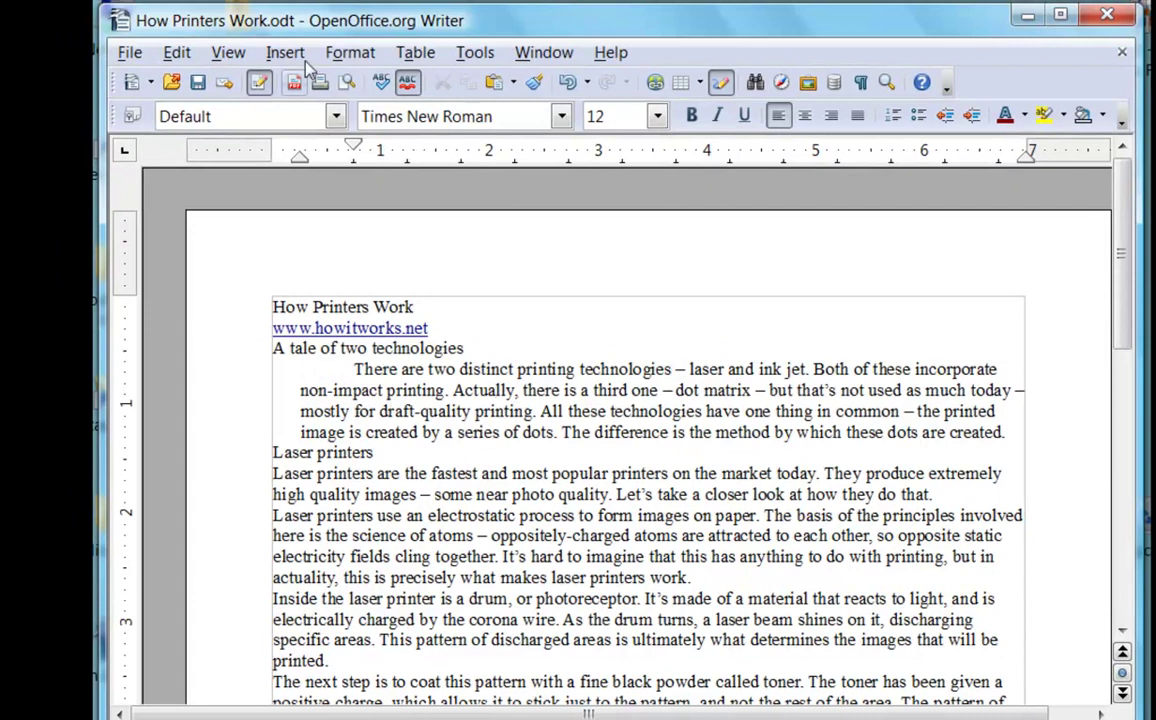
{"action": "left_click", "coordinate": [338, 52]}
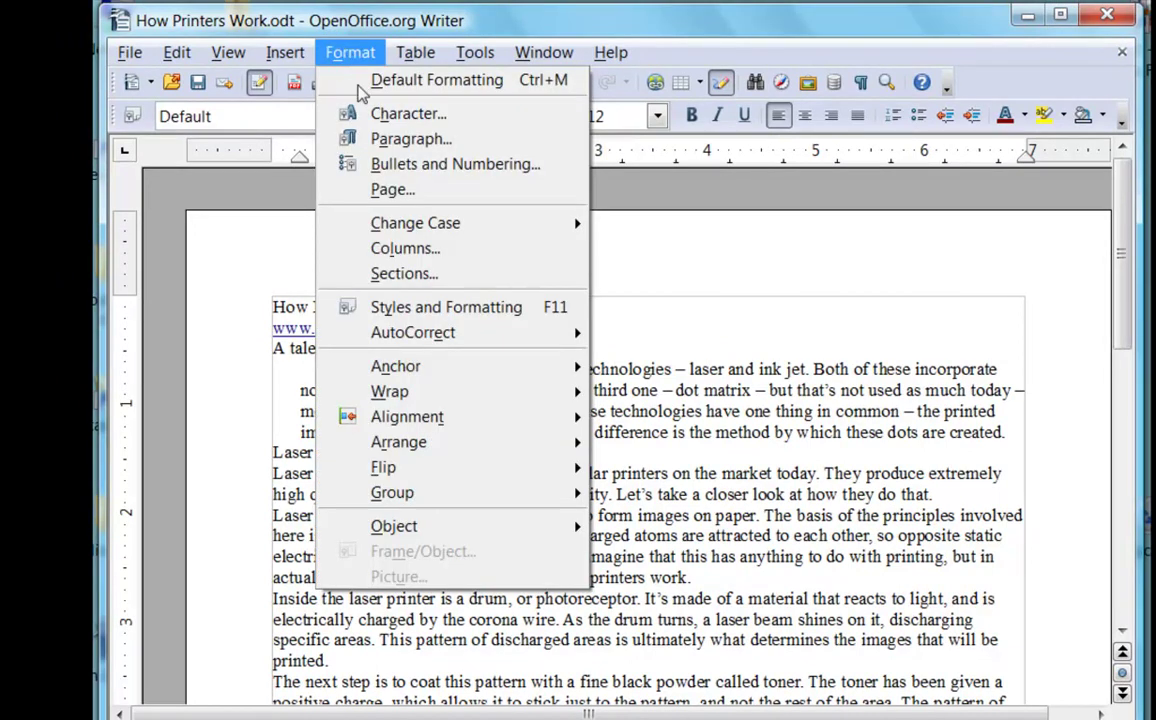
{"action": "left_click", "coordinate": [400, 140]}
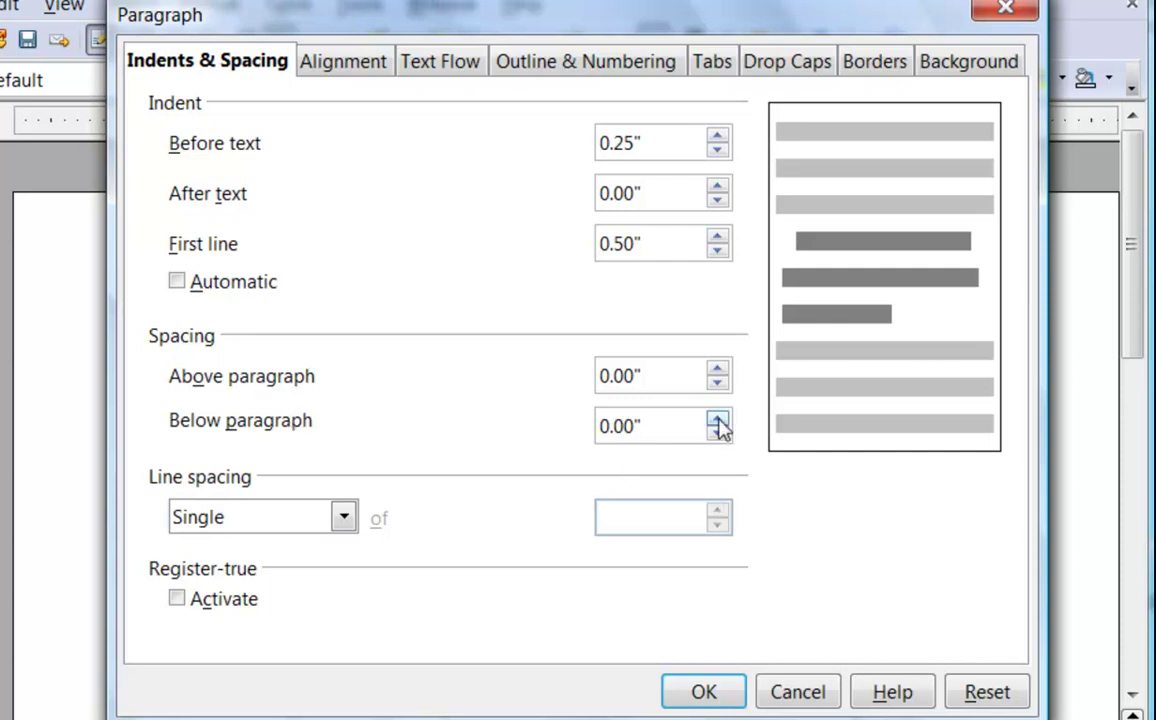
Step: Set 0.3" spacing below the paragraph and turn on nonprinting characters
{"action": "left_click_drag", "start_coordinate": [635, 426], "coordinate": [614, 426]}
{"action": "key", "text": "BackSpace"}
{"action": "type", "text": "3"}
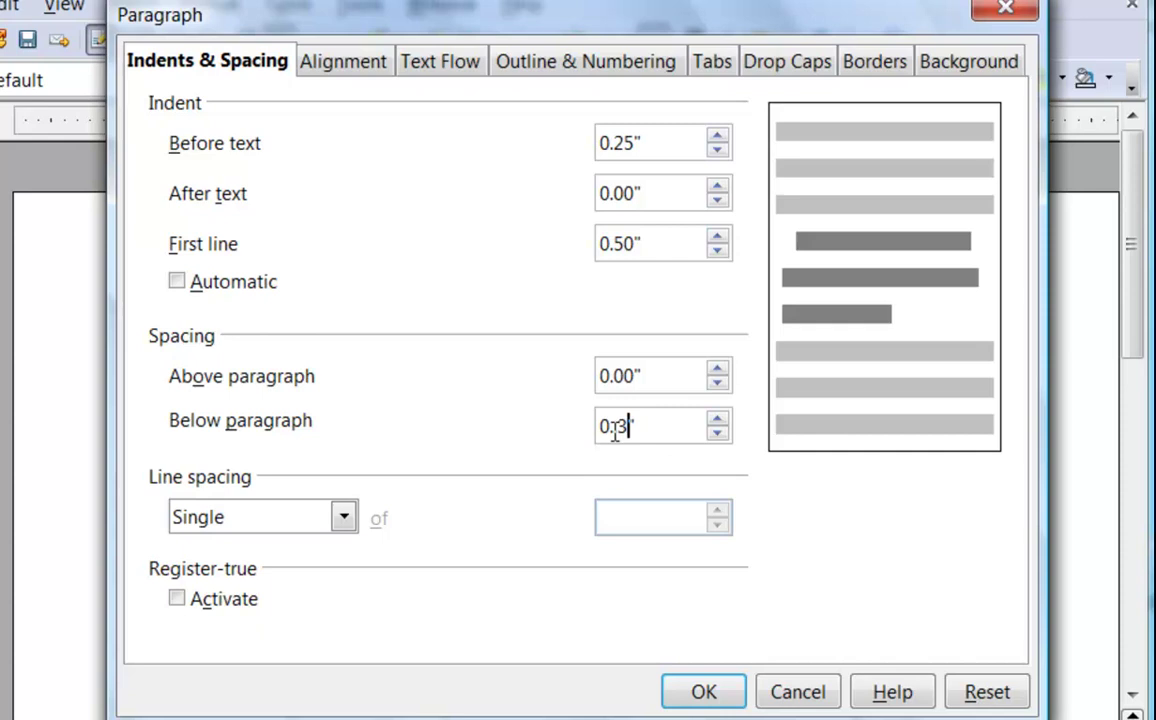
{"action": "left_click", "coordinate": [614, 428]}
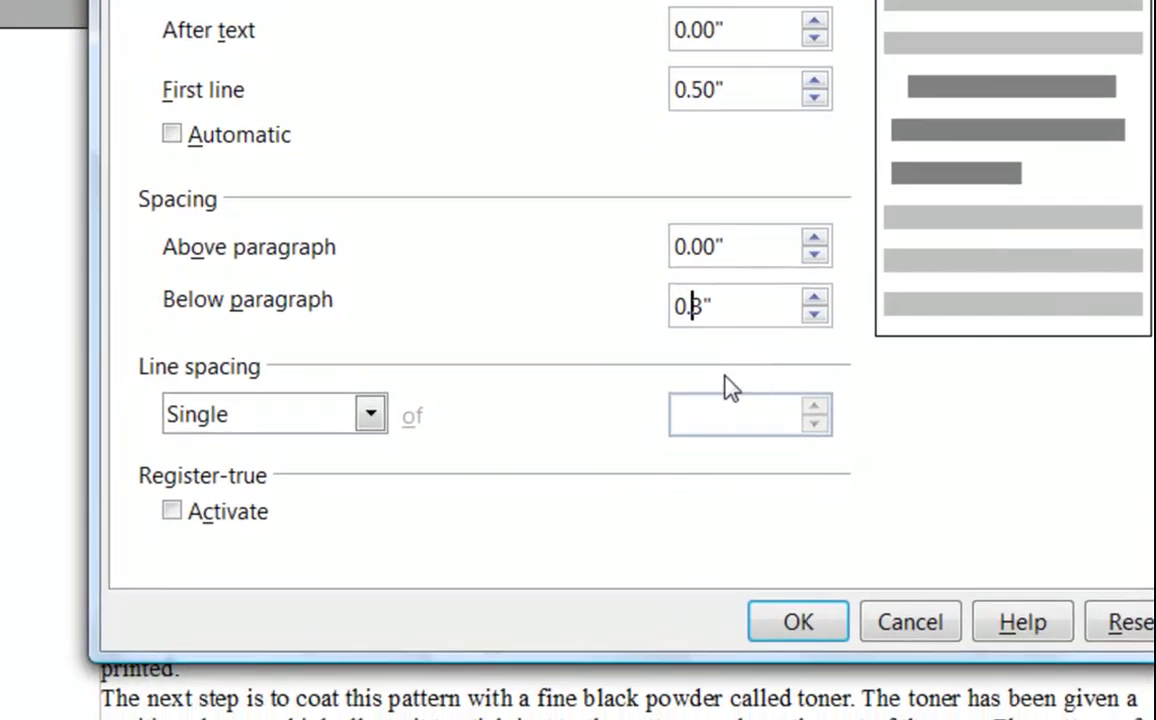
{"action": "left_click", "coordinate": [803, 624]}
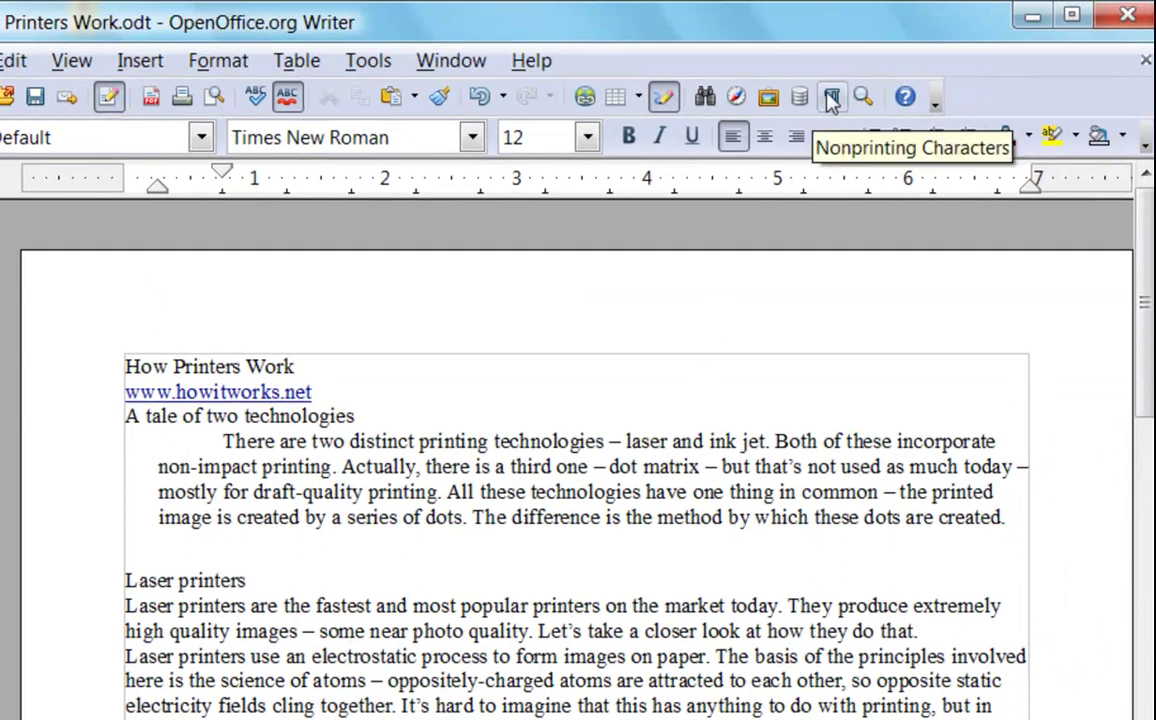
{"action": "left_click", "coordinate": [831, 97]}
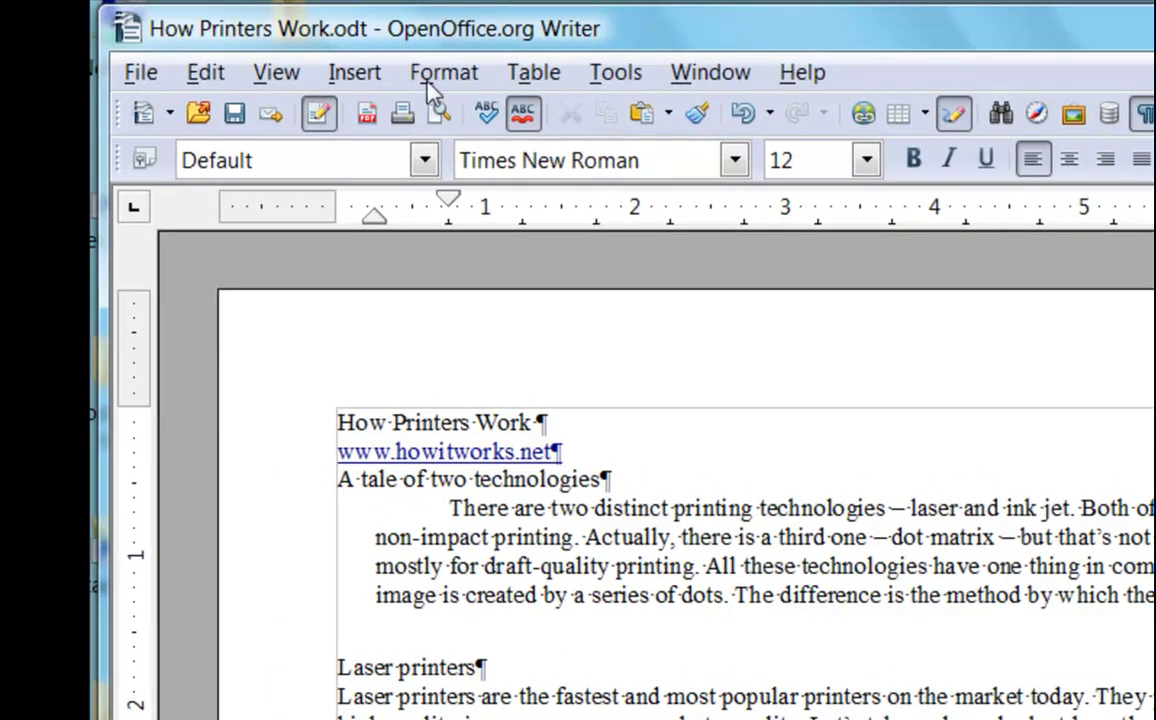
Step: Reopen the Paragraph dialog, move it aside, and choose 1.5 lines line spacing
{"action": "left_click", "coordinate": [435, 78]}
{"action": "left_click", "coordinate": [462, 192]}
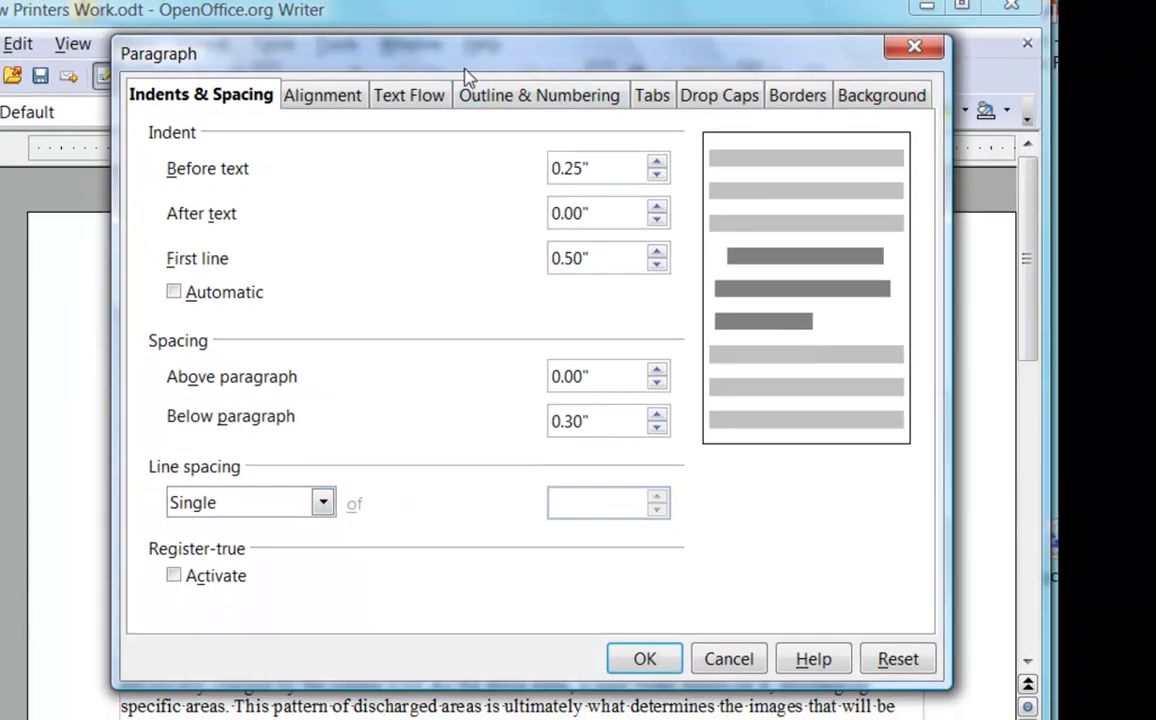
{"action": "left_click_drag", "start_coordinate": [432, 58], "coordinate": [522, 68]}
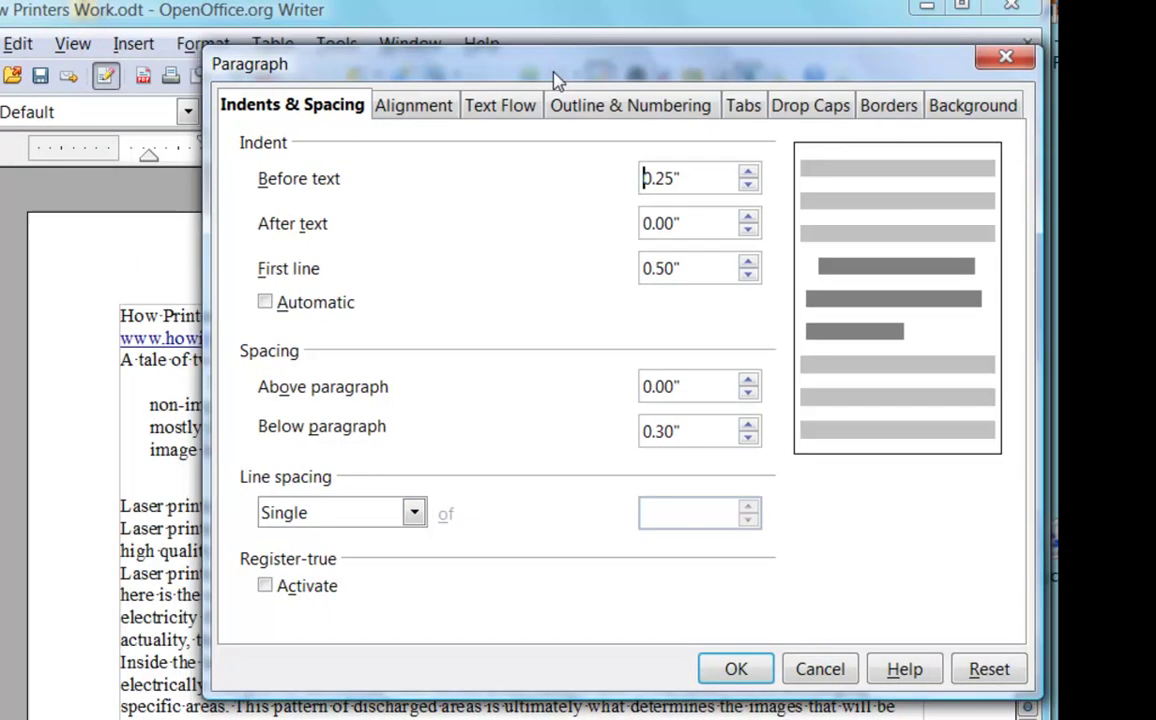
{"action": "left_click", "coordinate": [414, 516]}
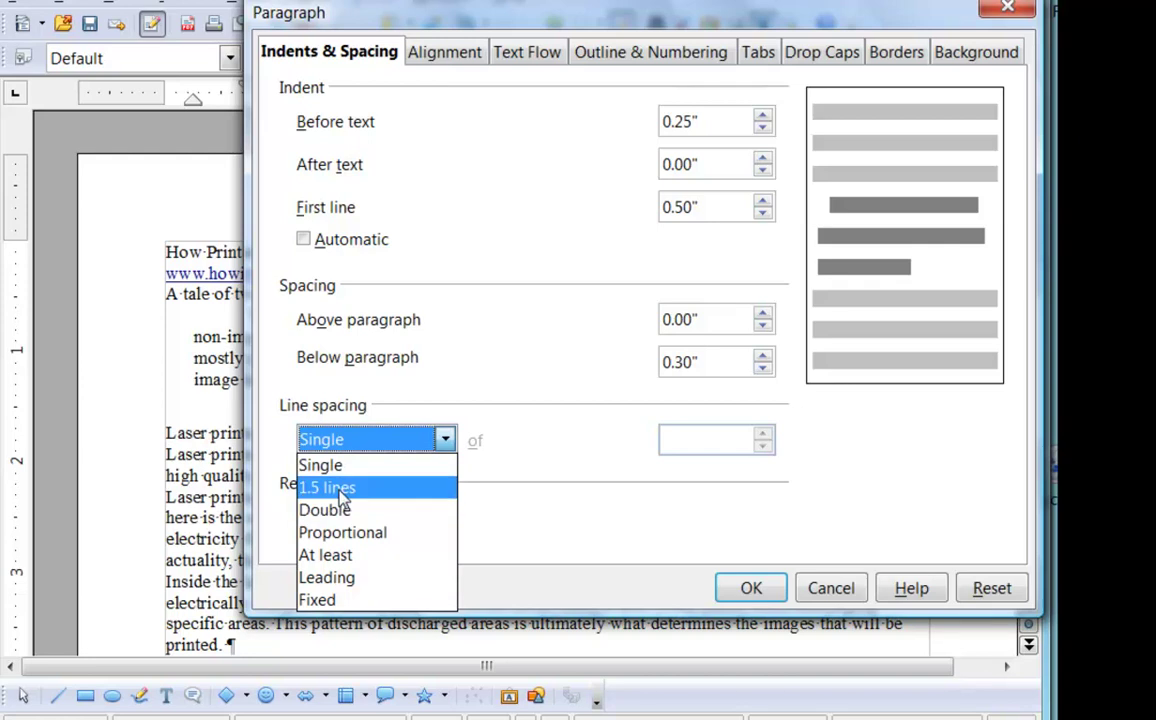
{"action": "left_click", "coordinate": [343, 490]}
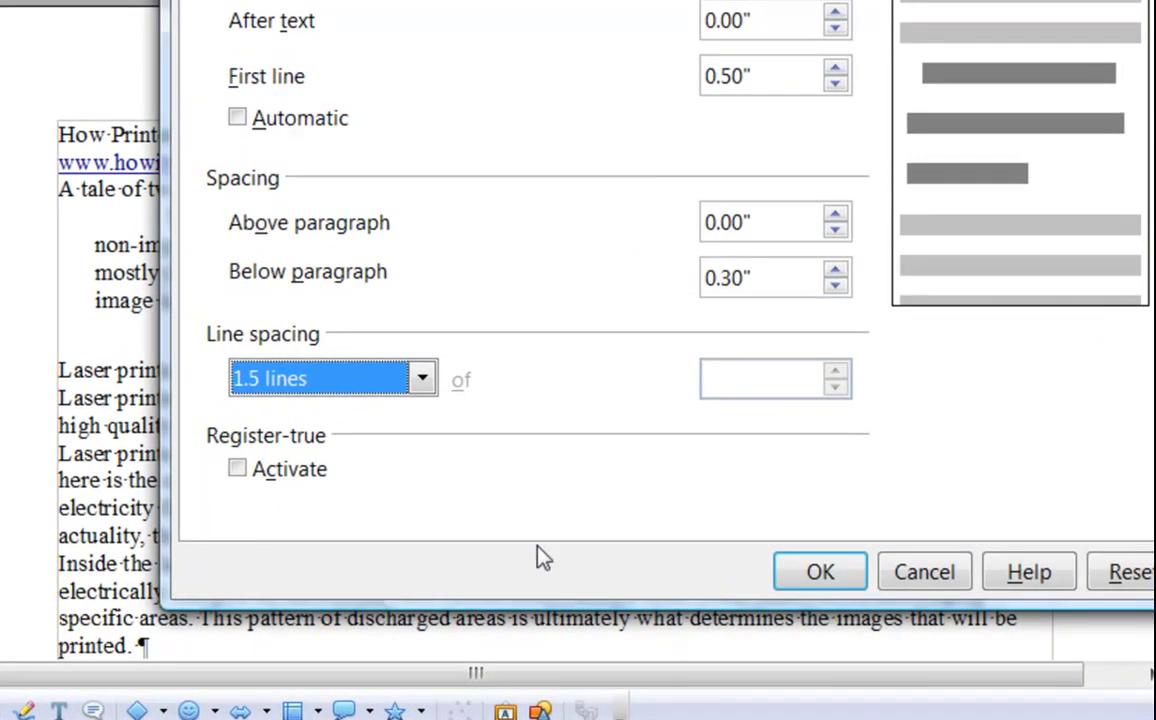
Step: Apply the 1.5-line spacing and reopen the Paragraph dialog on its Alignment tab
{"action": "left_click", "coordinate": [838, 588]}
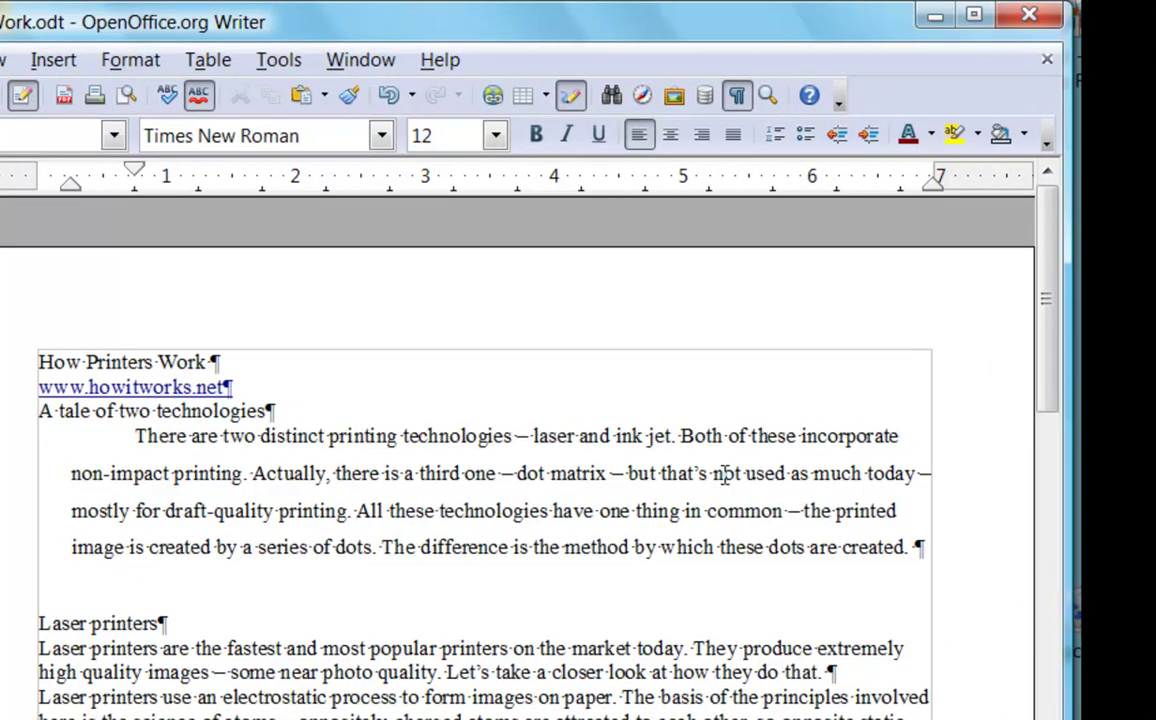
{"action": "left_click", "coordinate": [138, 63]}
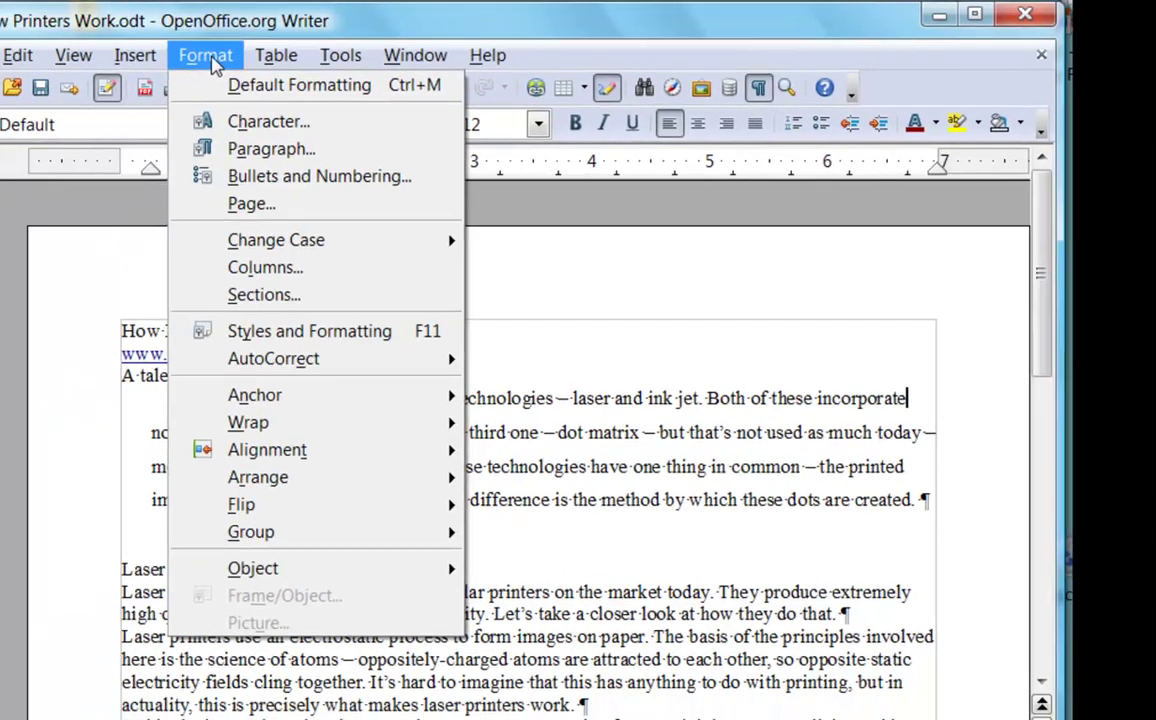
{"action": "left_click", "coordinate": [184, 172]}
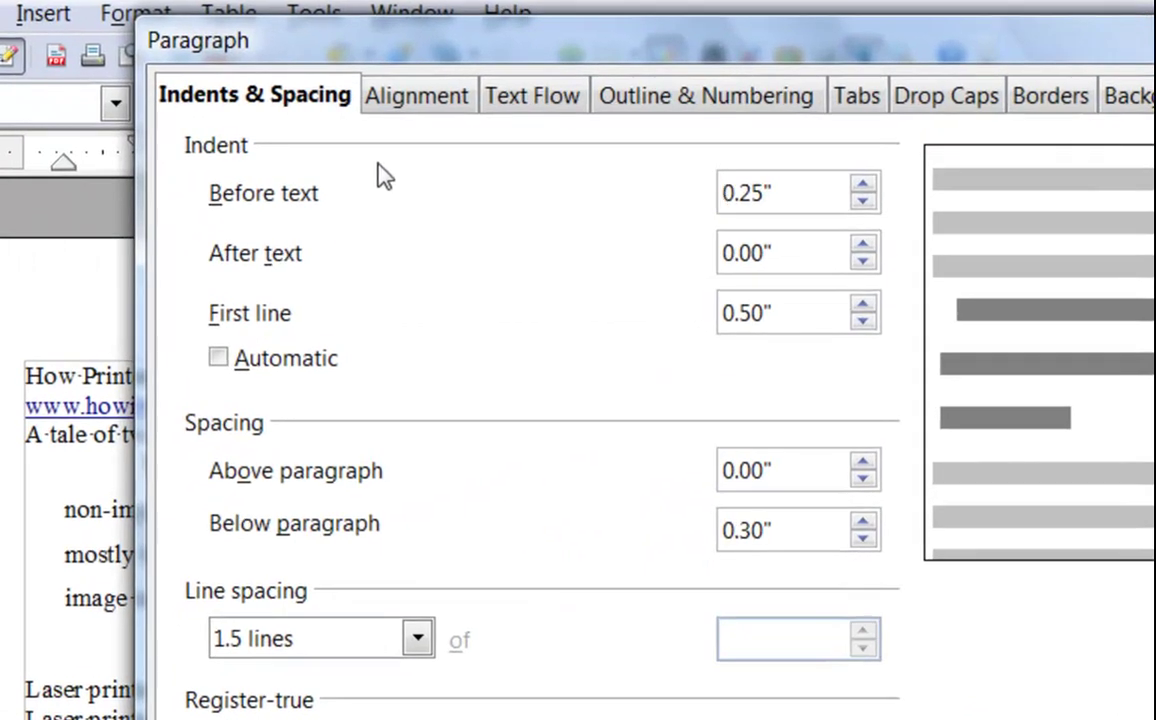
{"action": "left_click", "coordinate": [419, 106]}
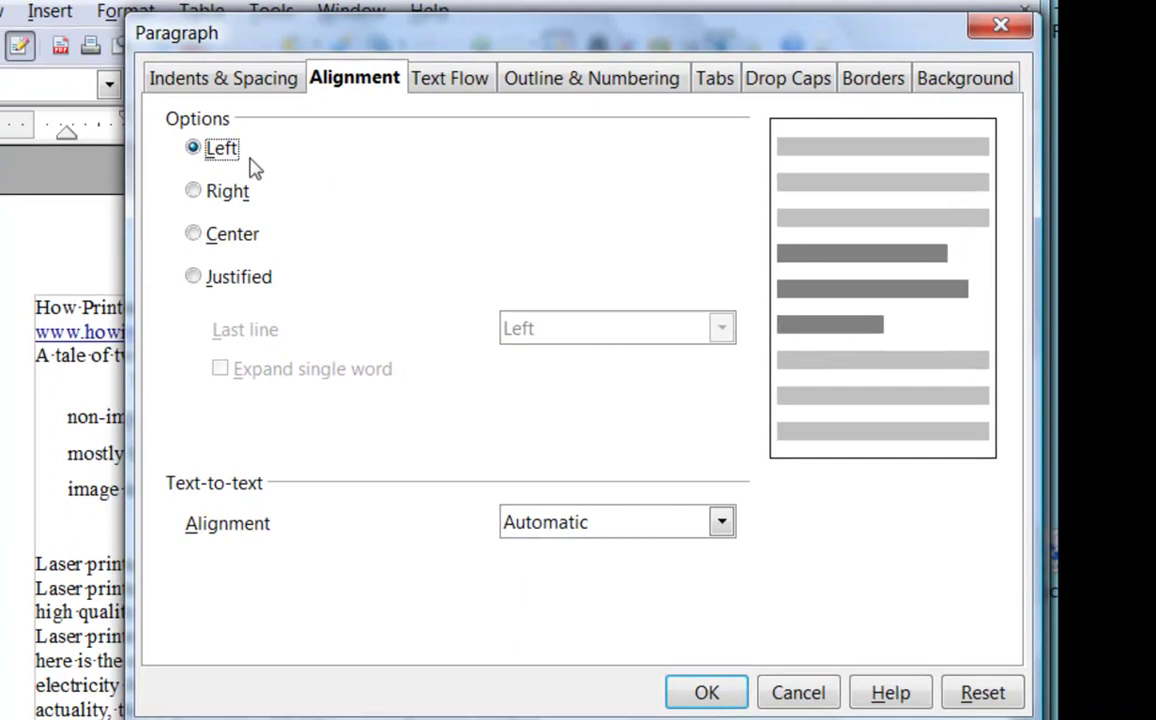
Step: Justify the paragraph, trying Left, Centered and Justified last-line options, and apply it
{"action": "left_click", "coordinate": [193, 279]}
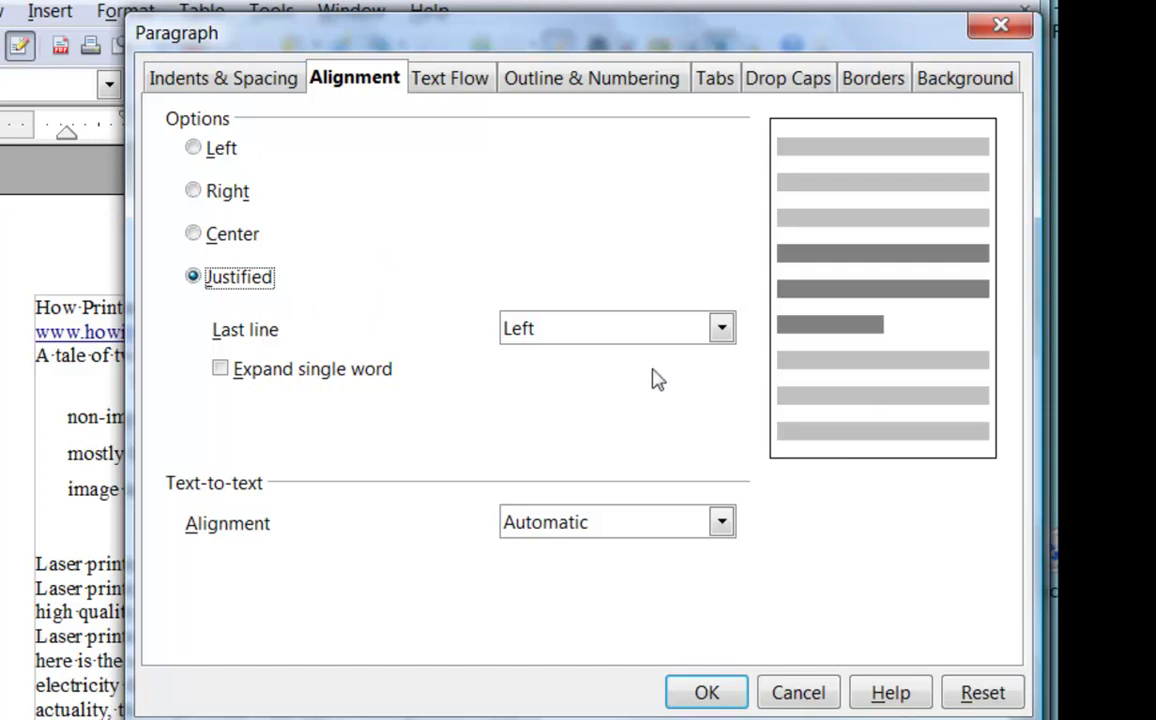
{"action": "left_click", "coordinate": [721, 330]}
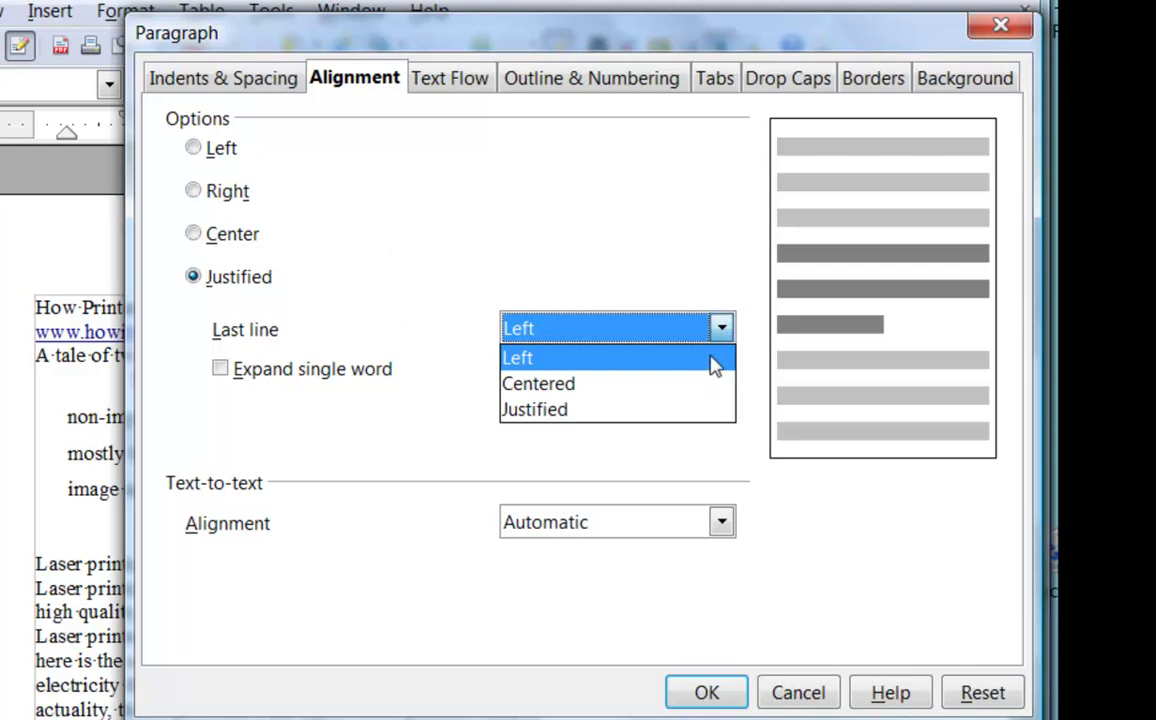
{"action": "left_click", "coordinate": [713, 366]}
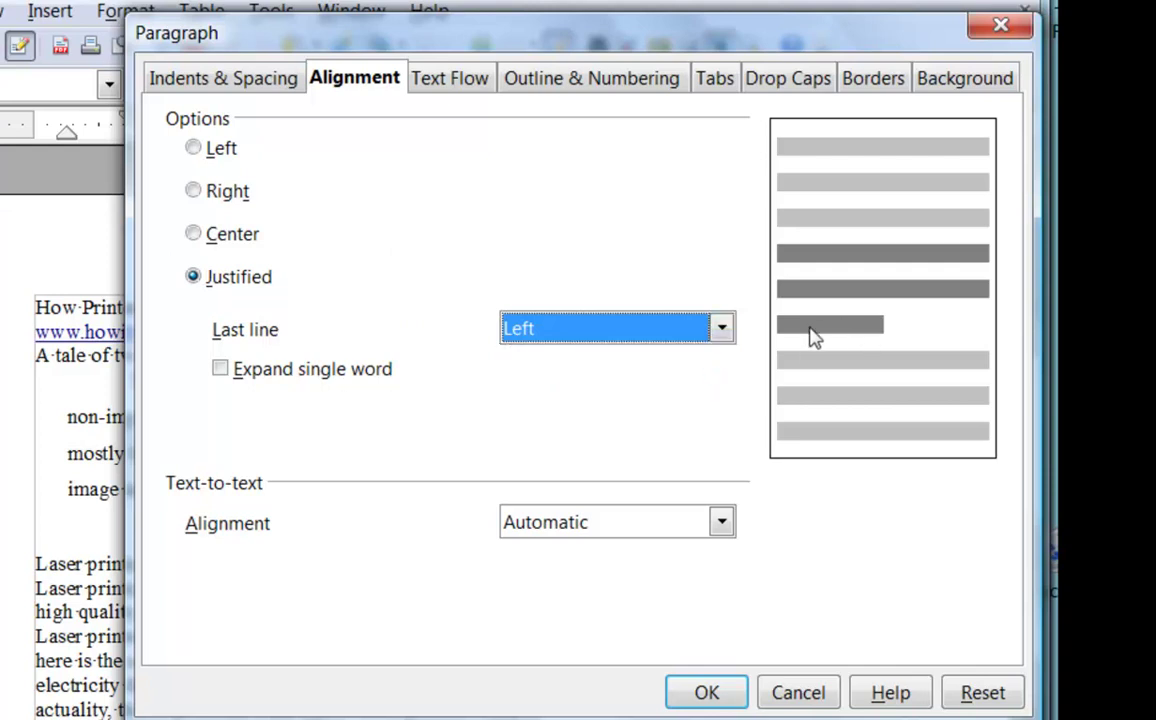
{"action": "left_click", "coordinate": [722, 330]}
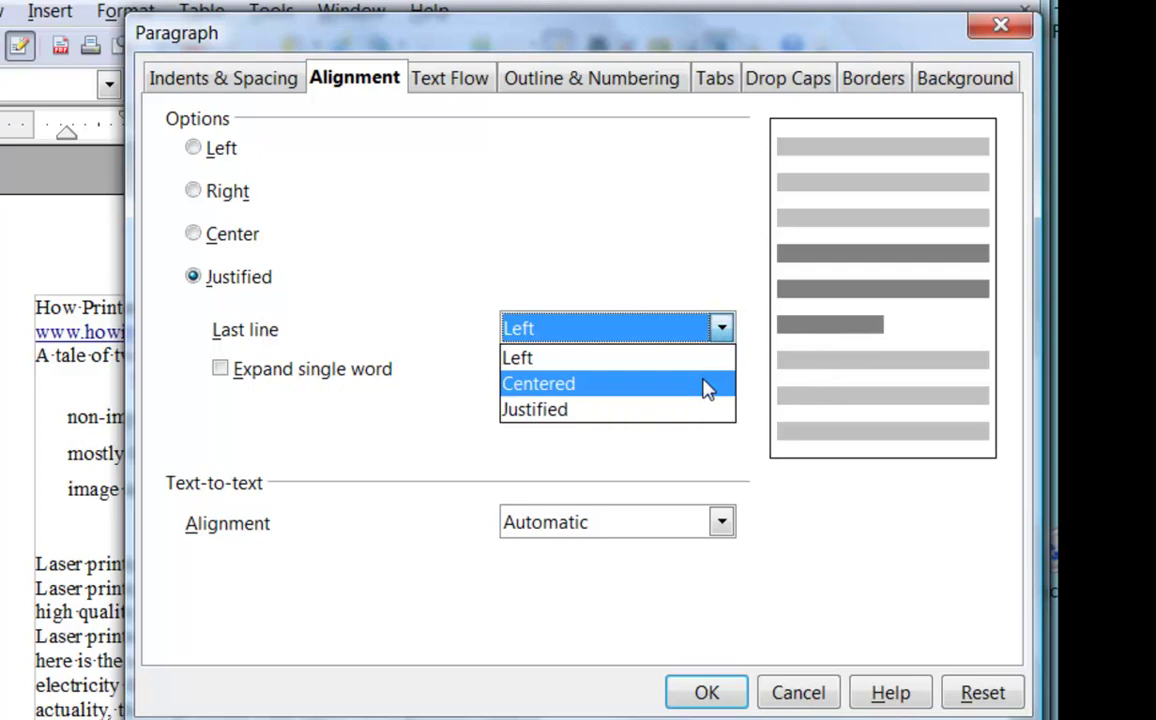
{"action": "left_click", "coordinate": [710, 384]}
{"action": "left_click", "coordinate": [722, 329]}
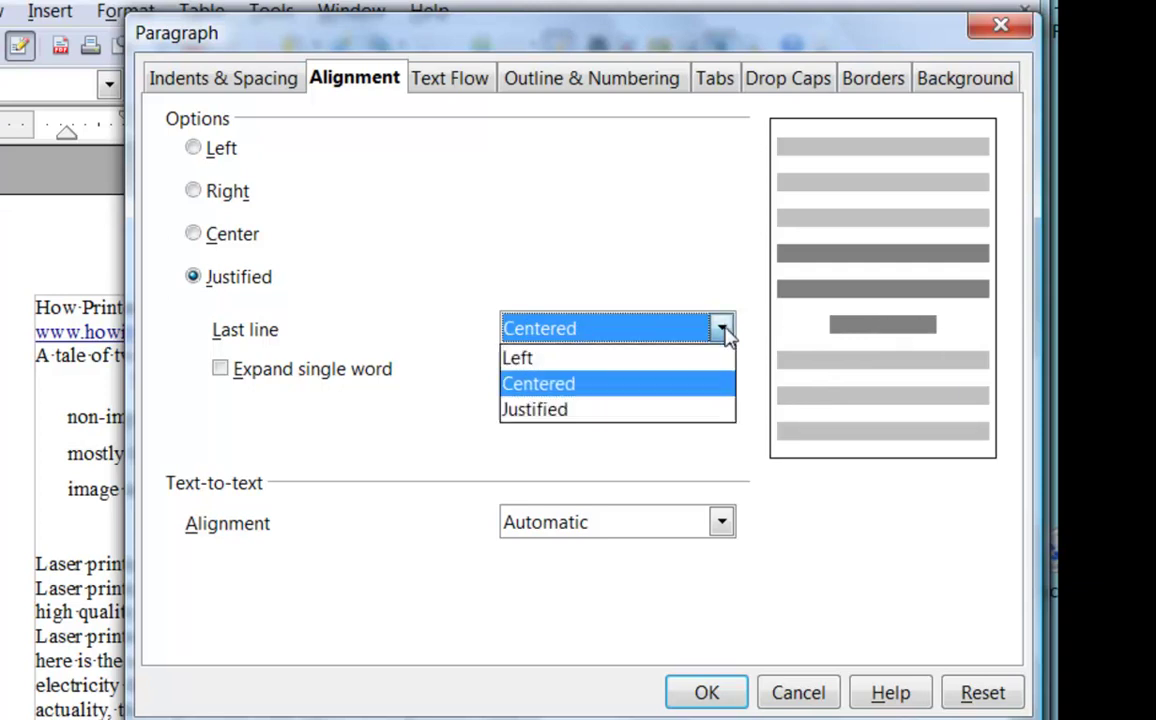
{"action": "left_click", "coordinate": [673, 411]}
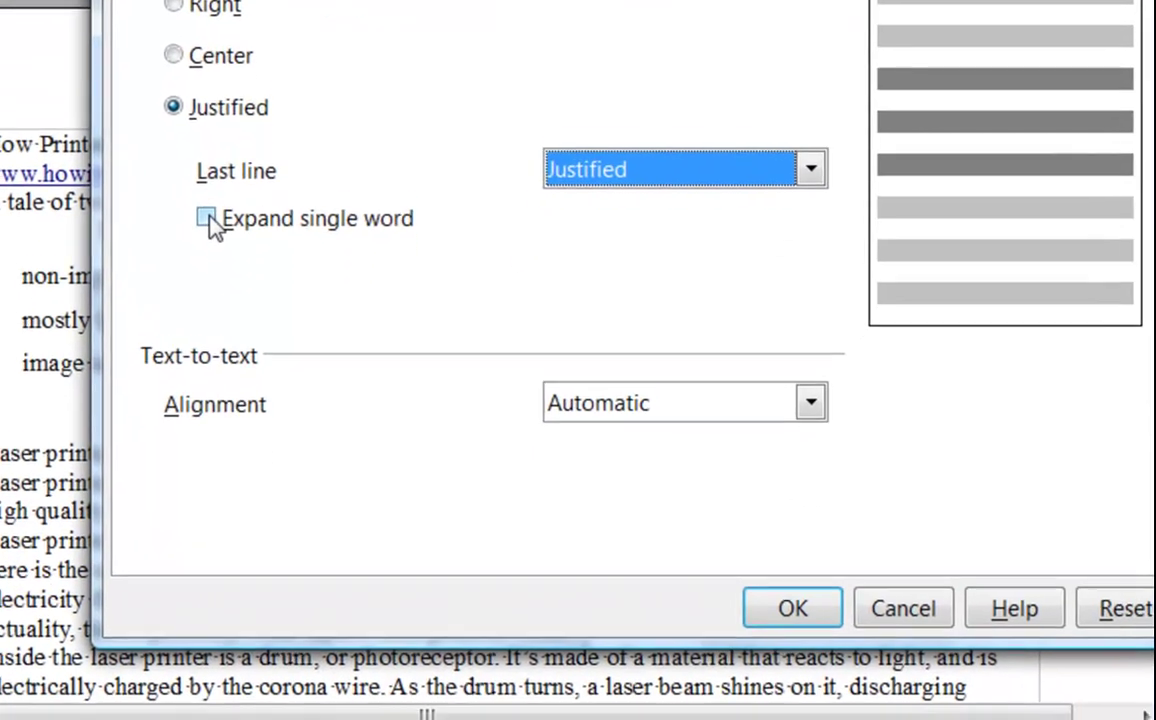
{"action": "left_click", "coordinate": [218, 333]}
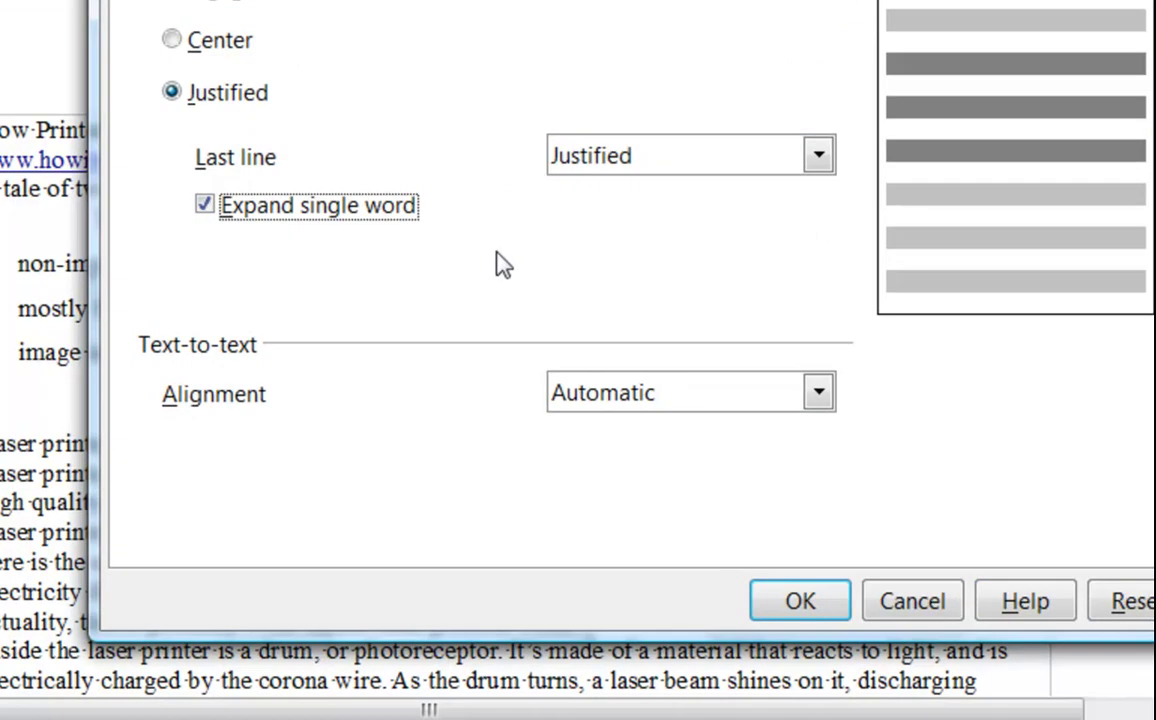
{"action": "left_click", "coordinate": [803, 615]}
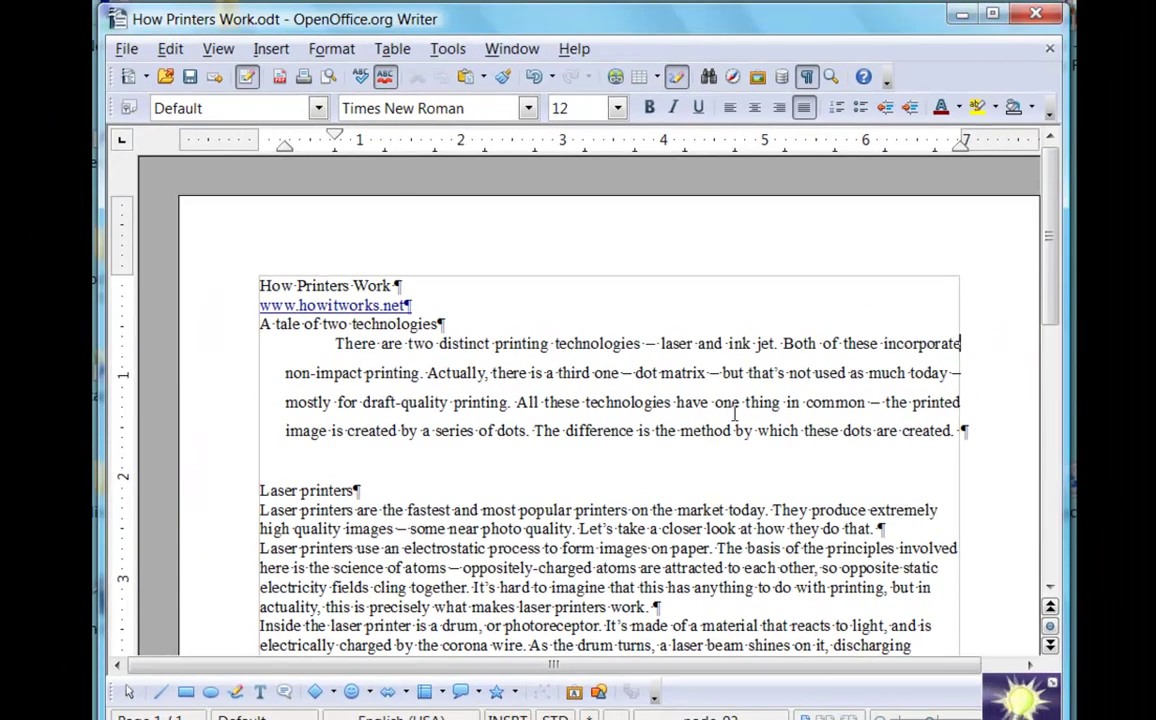
Step: Reopen paragraph settings, uncheck Expand single word, and set the last line to Left
{"action": "left_click", "coordinate": [320, 49]}
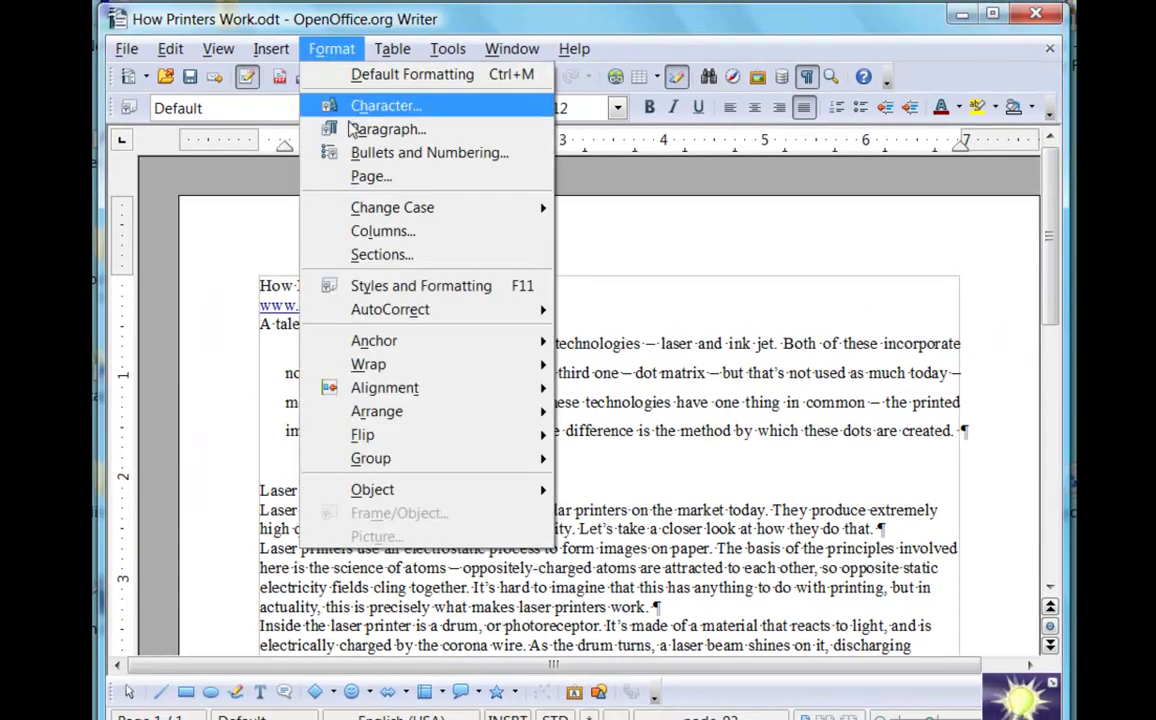
{"action": "left_click", "coordinate": [362, 134]}
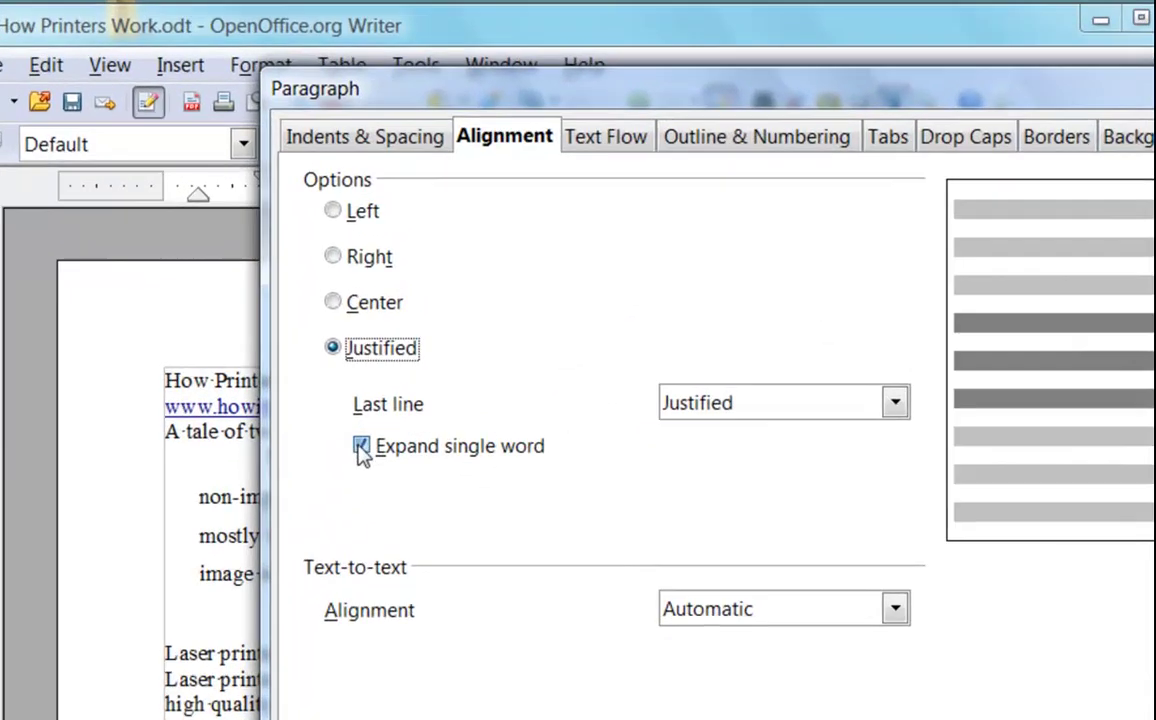
{"action": "left_click", "coordinate": [407, 335]}
{"action": "left_click", "coordinate": [955, 458]}
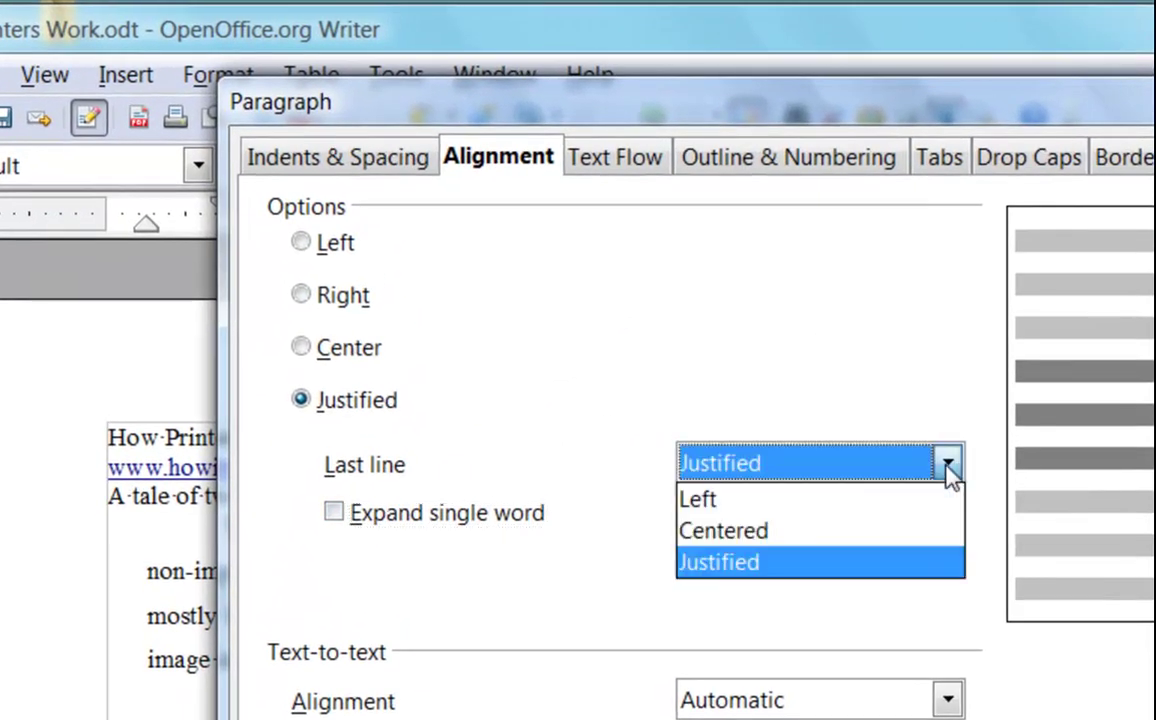
{"action": "left_click", "coordinate": [780, 496]}
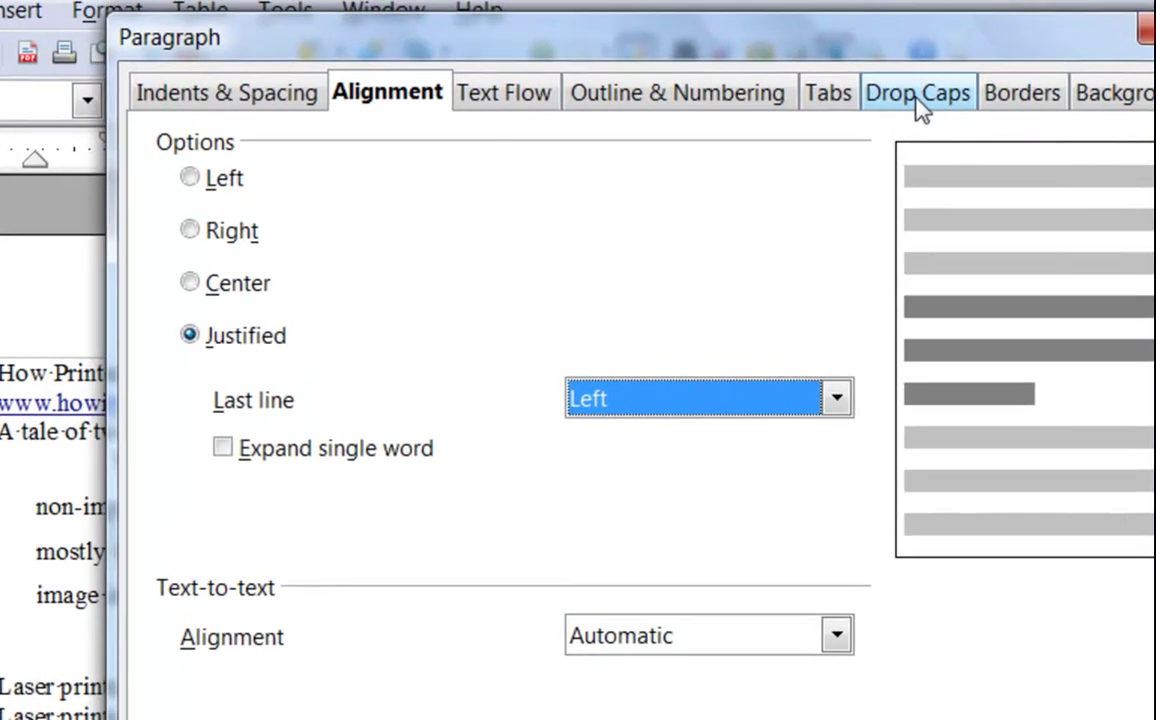
Step: Turn on drop caps and make them cover the whole word 'There'
{"action": "left_click", "coordinate": [785, 75]}
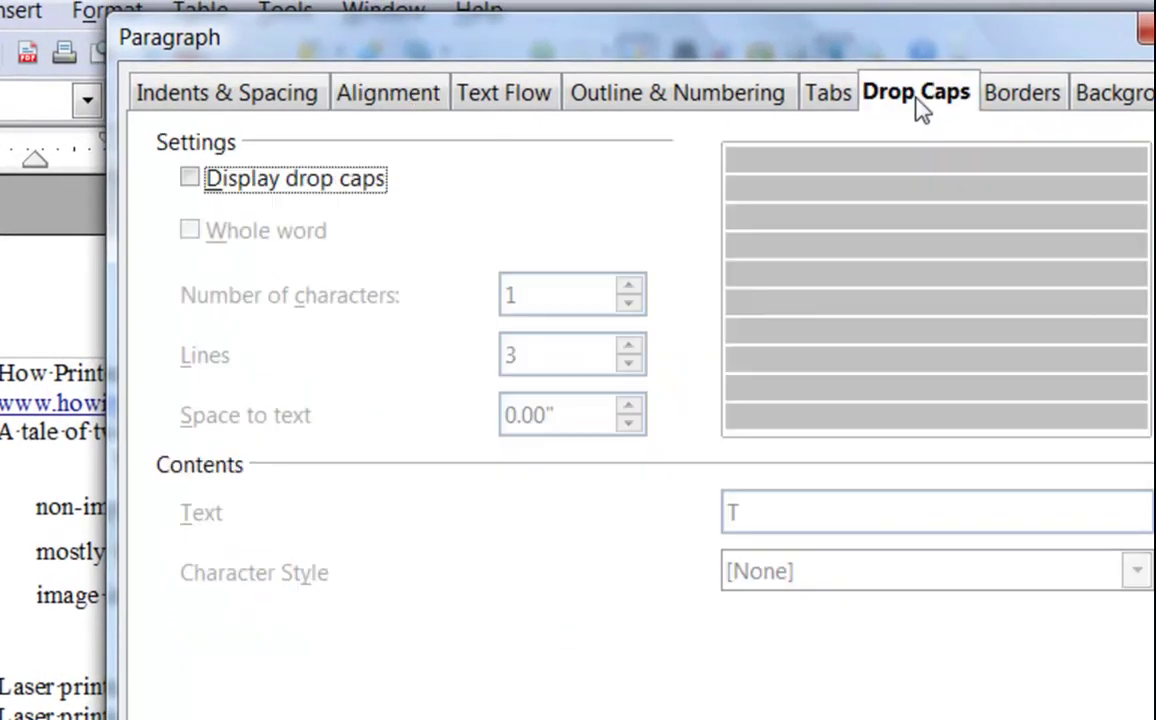
{"action": "left_click", "coordinate": [189, 178]}
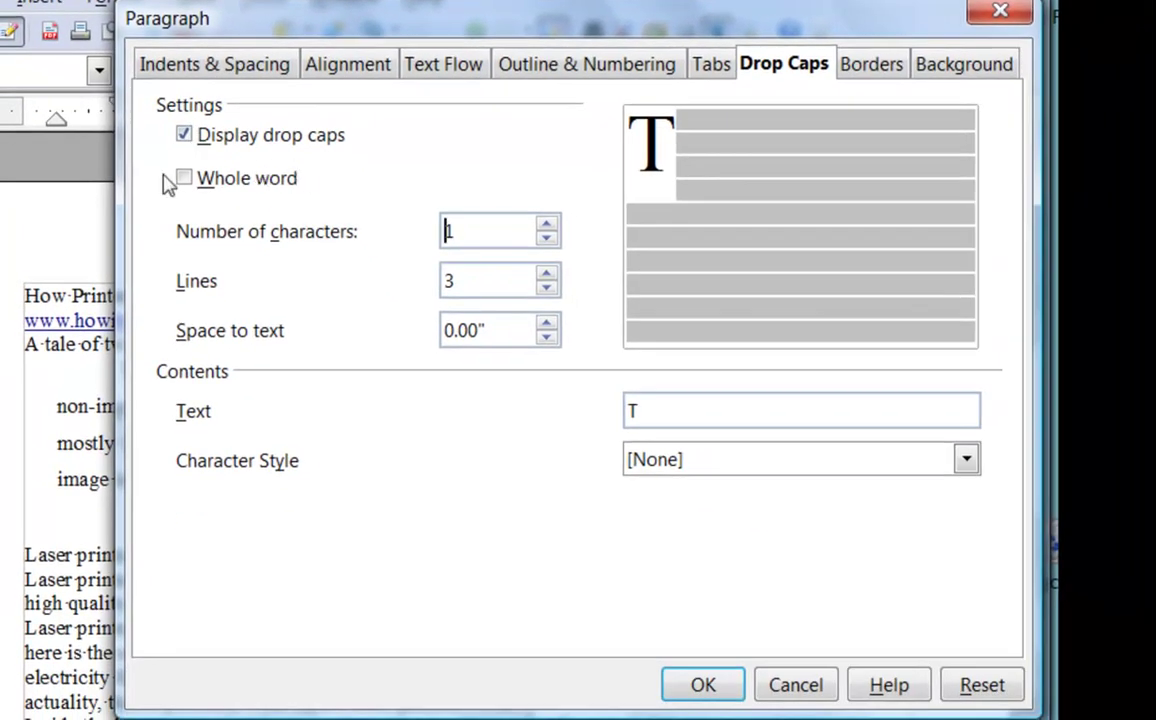
{"action": "left_click", "coordinate": [186, 180]}
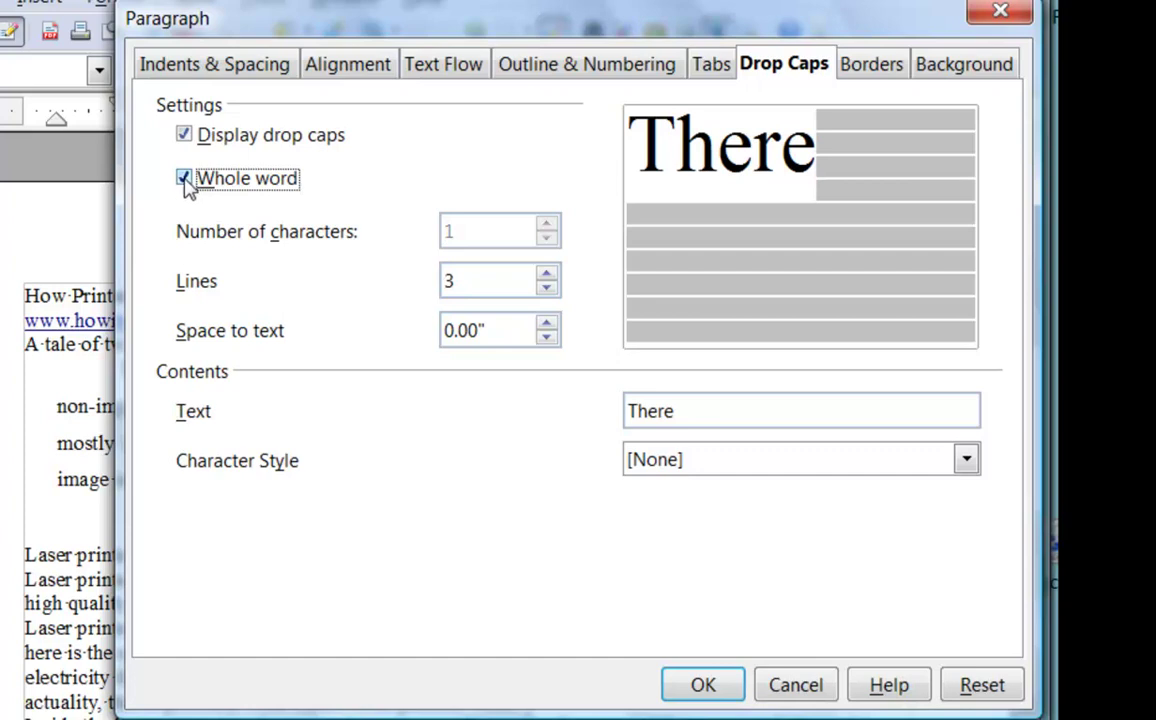
{"action": "left_click", "coordinate": [182, 178]}
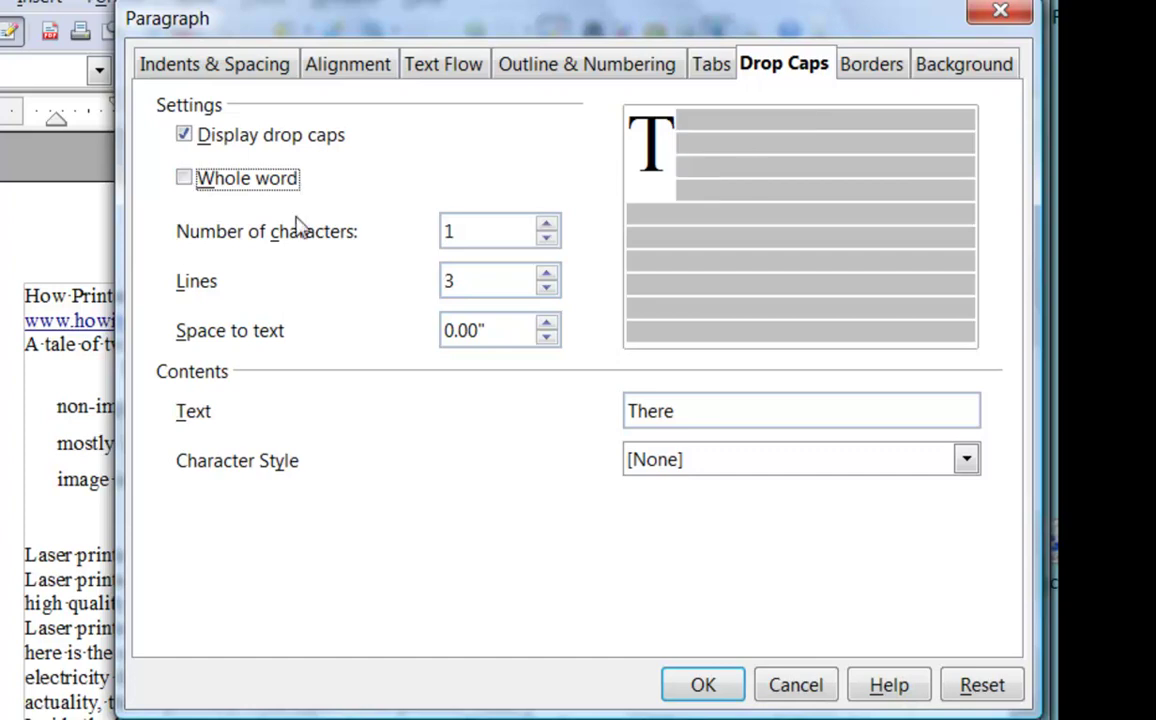
{"action": "left_click", "coordinate": [549, 227]}
{"action": "left_click", "coordinate": [549, 227]}
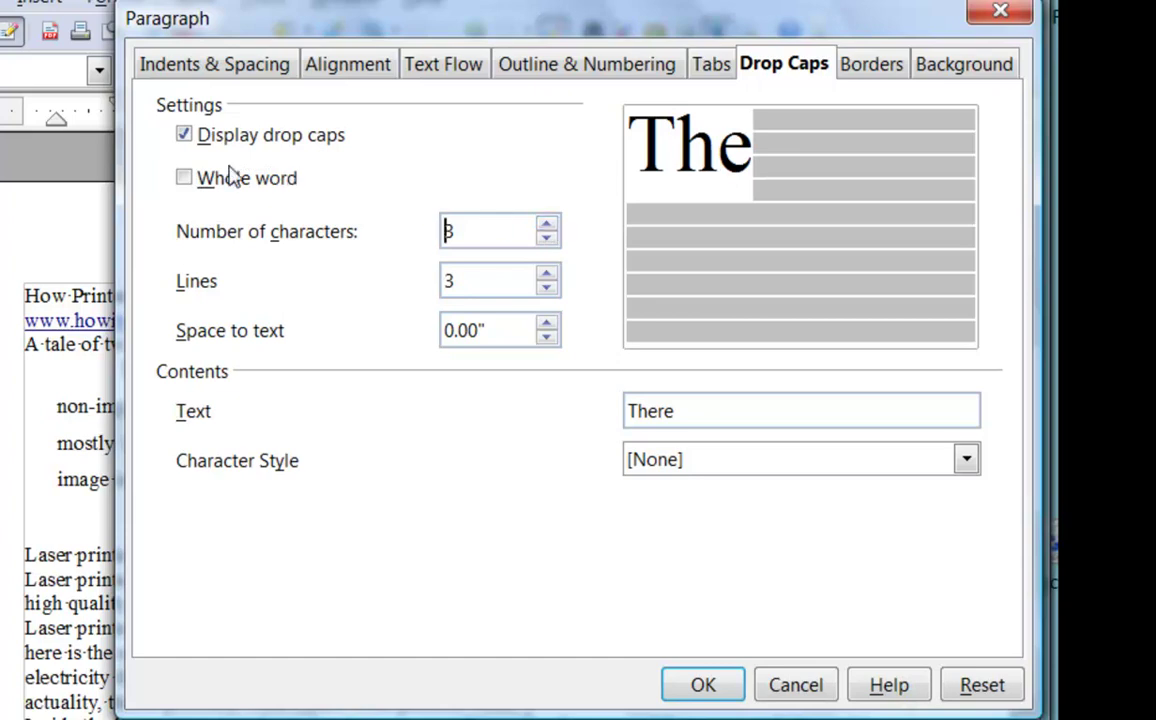
{"action": "left_click", "coordinate": [185, 178]}
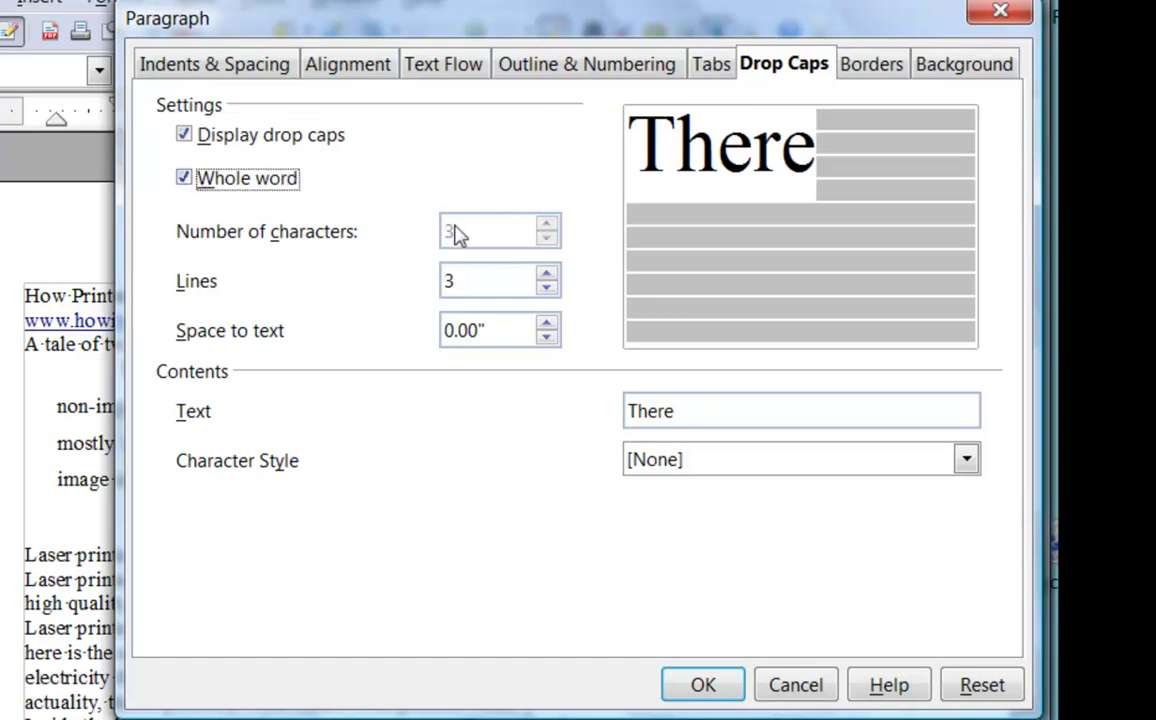
Step: Make the drop cap two lines tall with character style [None], and apply it
{"action": "left_click", "coordinate": [547, 275]}
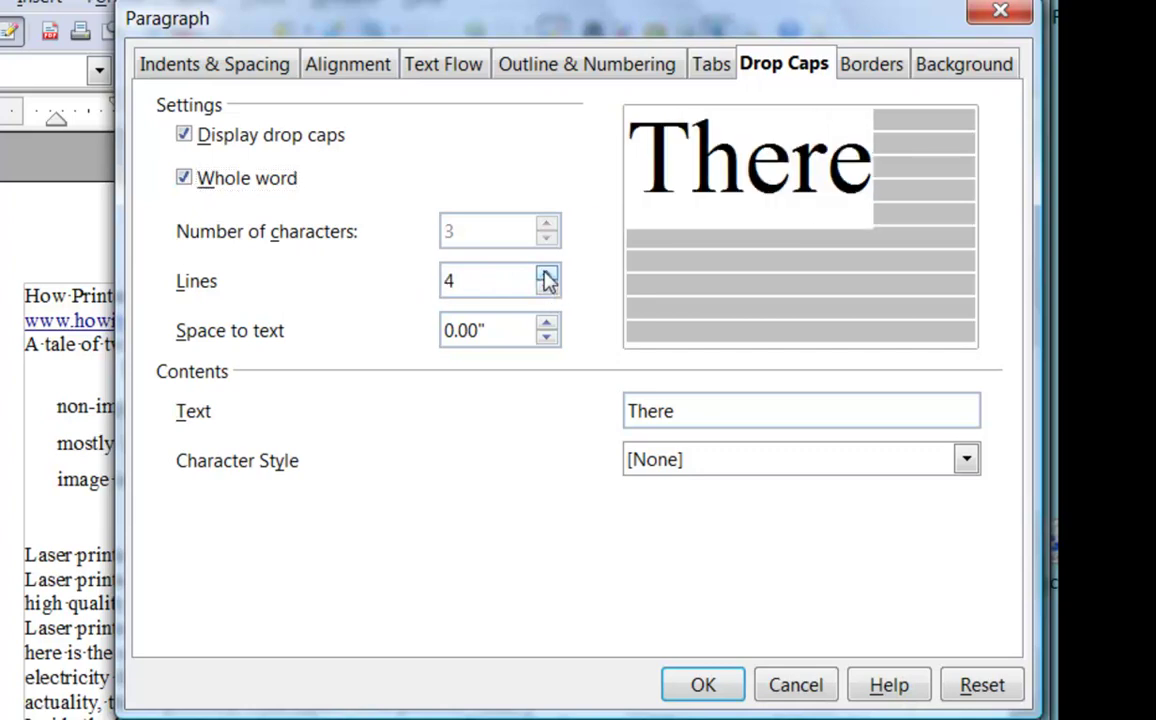
{"action": "left_click", "coordinate": [547, 275]}
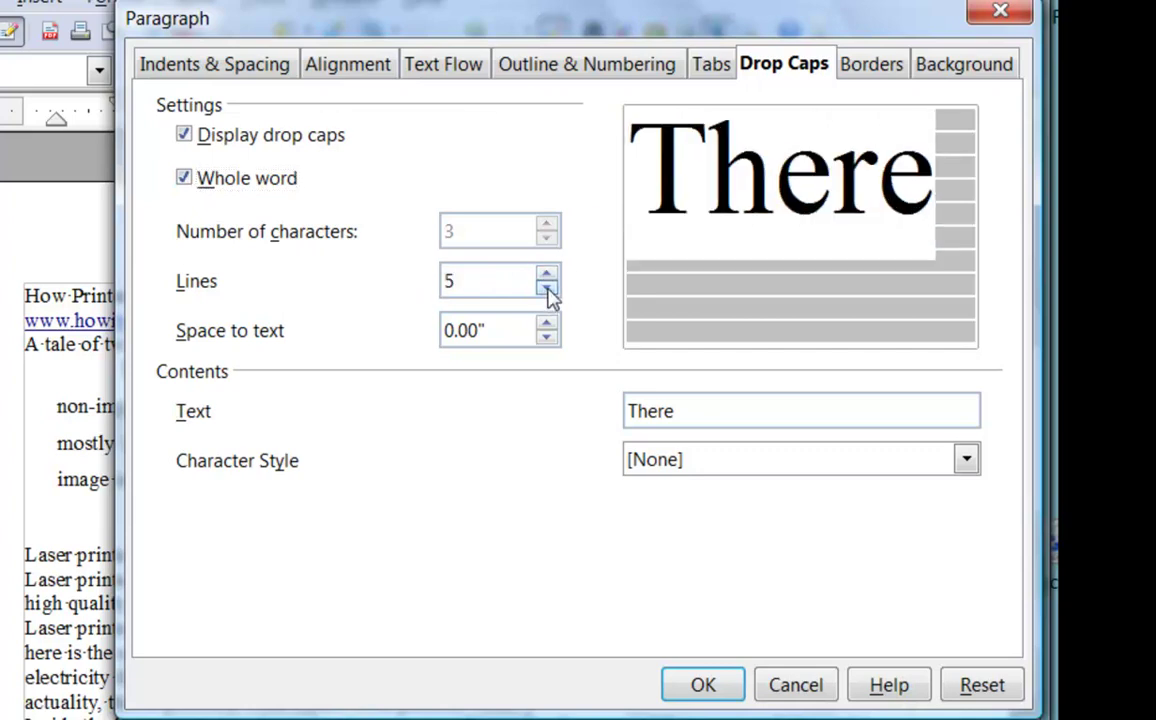
{"action": "left_click", "coordinate": [547, 288]}
{"action": "left_click", "coordinate": [547, 288]}
{"action": "left_click", "coordinate": [547, 288]}
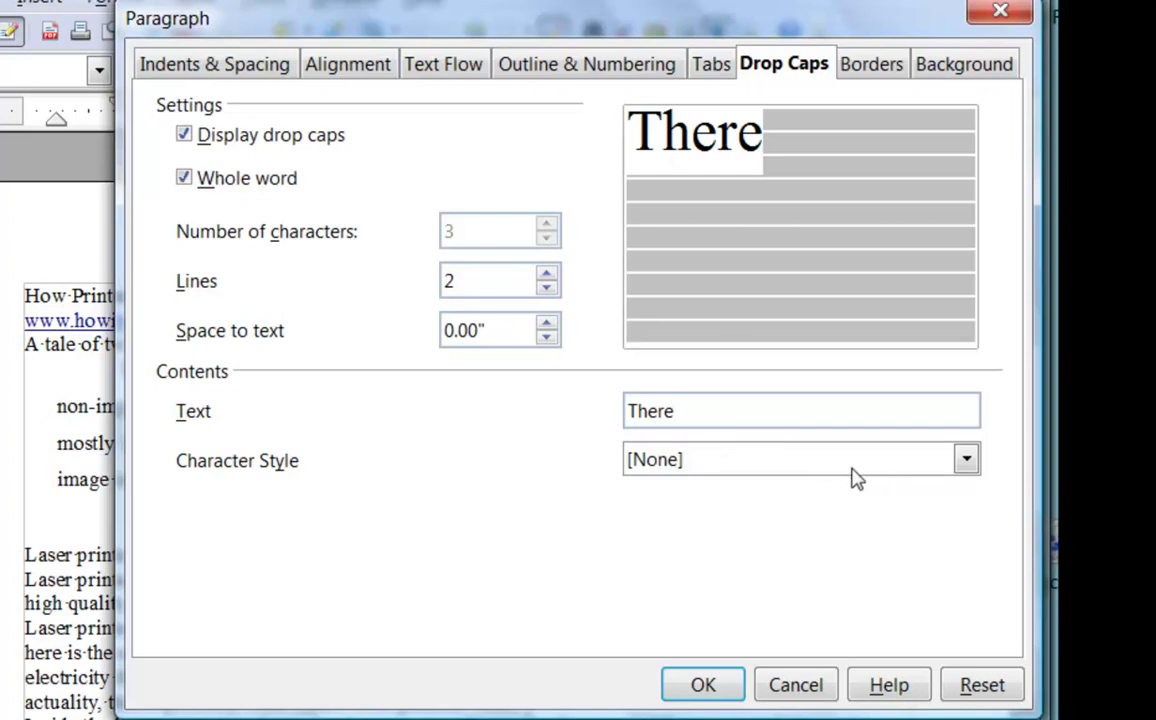
{"action": "left_click", "coordinate": [968, 468]}
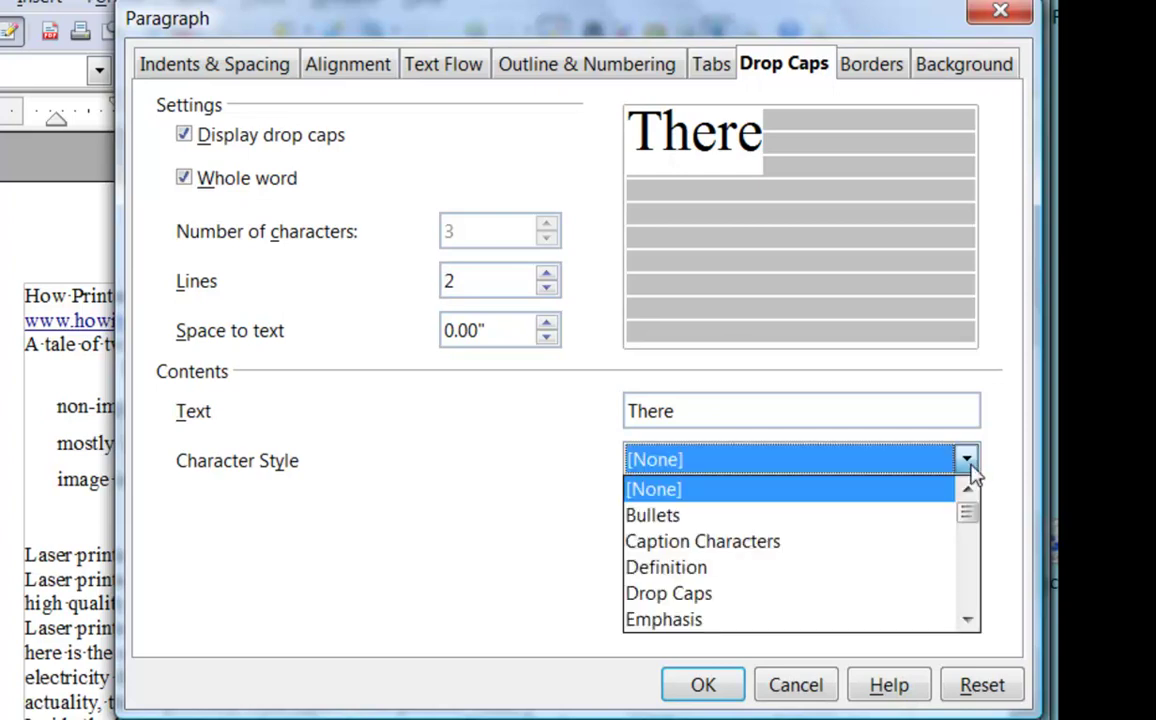
{"action": "left_click", "coordinate": [900, 462]}
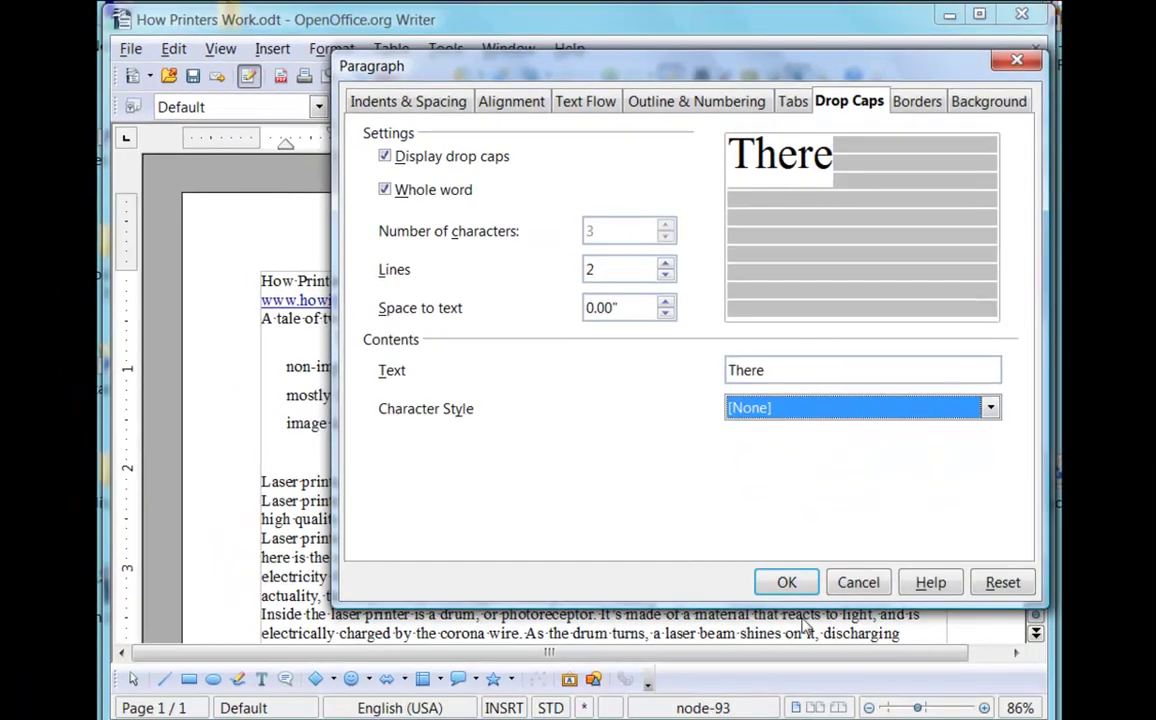
{"action": "left_click", "coordinate": [787, 581]}
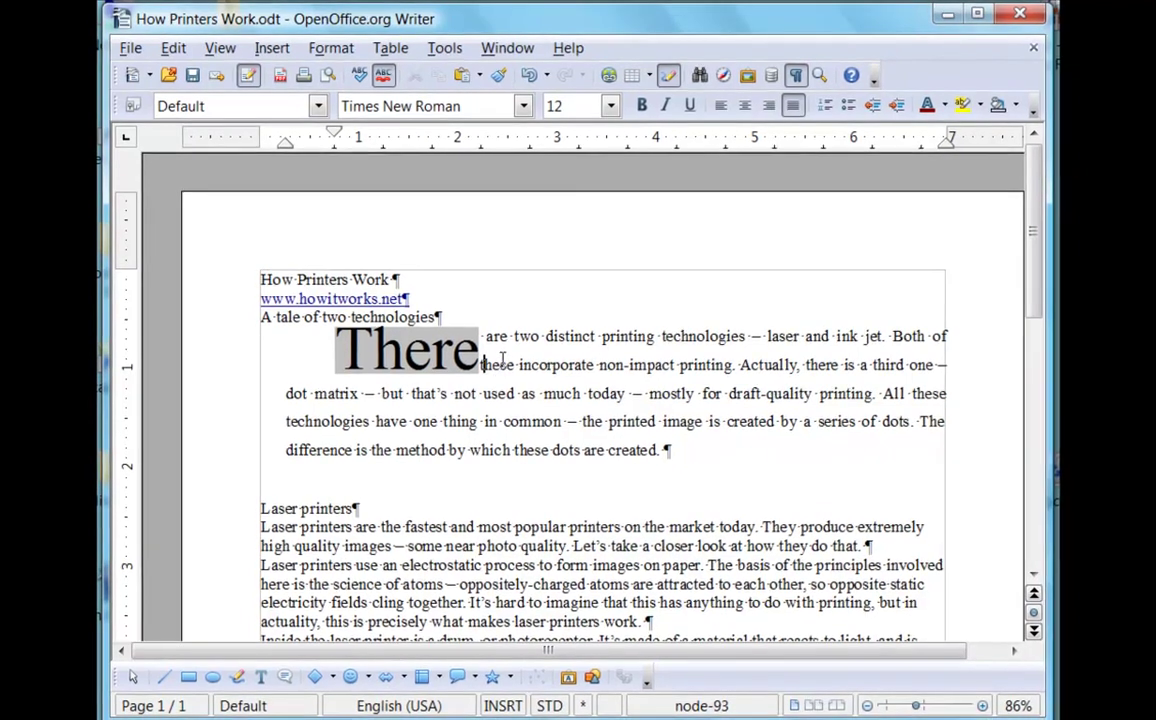
Step: Give the 'Laser printers are the fastest…' paragraph a default three-line drop cap 'L'
{"action": "left_click", "coordinate": [276, 526]}
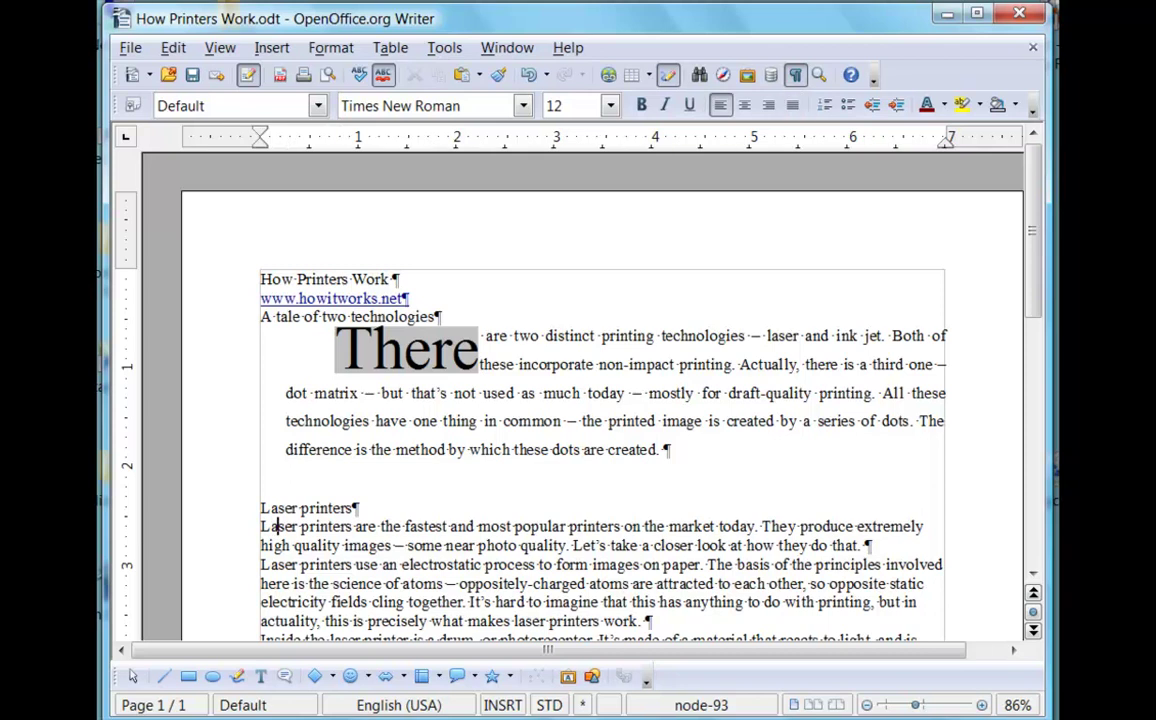
{"action": "left_click", "coordinate": [333, 49]}
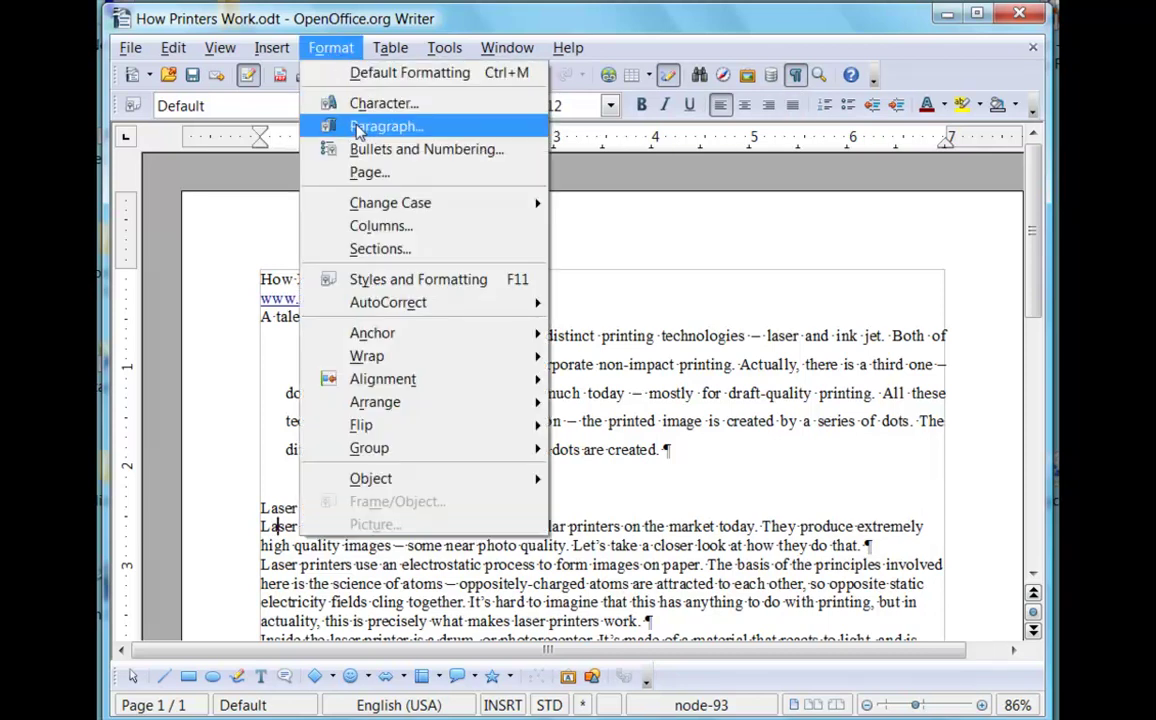
{"action": "left_click", "coordinate": [358, 127]}
{"action": "left_click", "coordinate": [386, 157]}
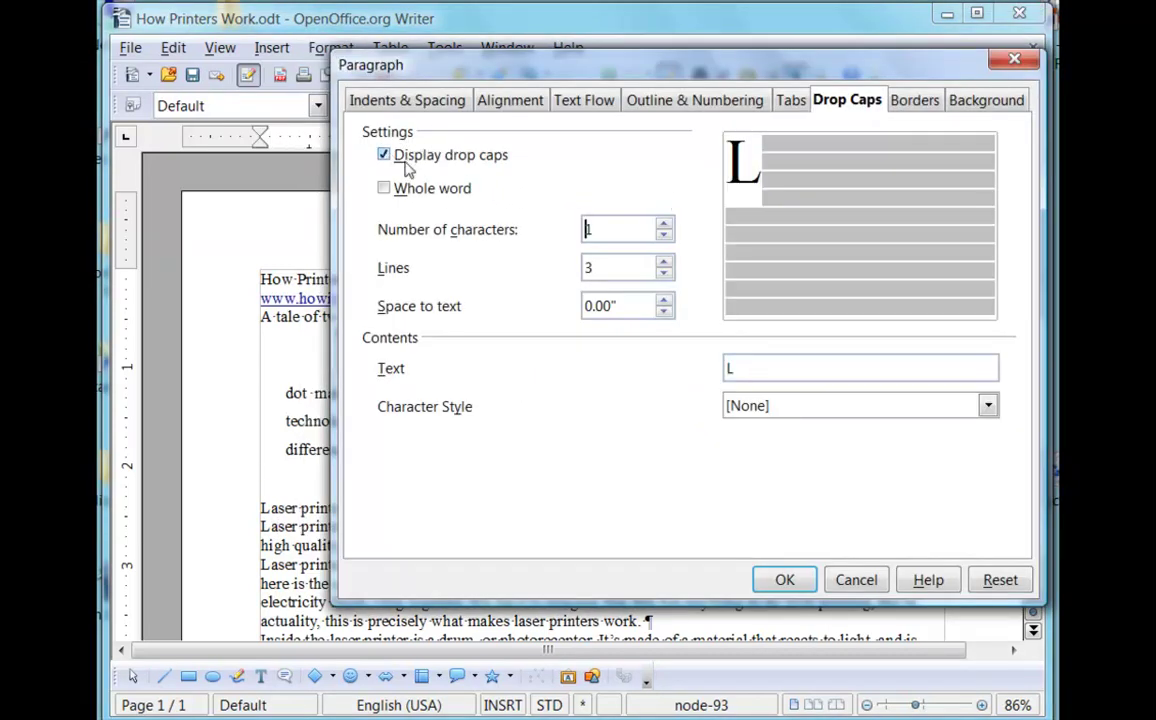
{"action": "left_click", "coordinate": [785, 580]}
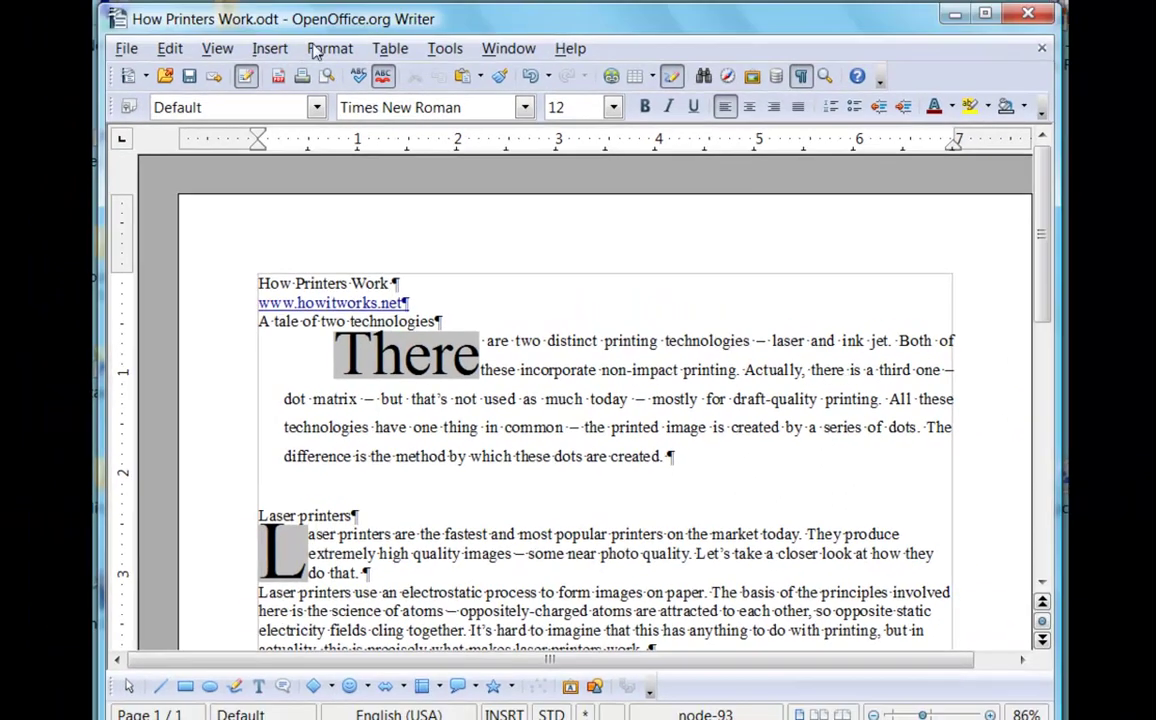
Step: On the Borders tab, add red 3.00 pt double lines on the top and left edges
{"action": "left_click", "coordinate": [318, 50]}
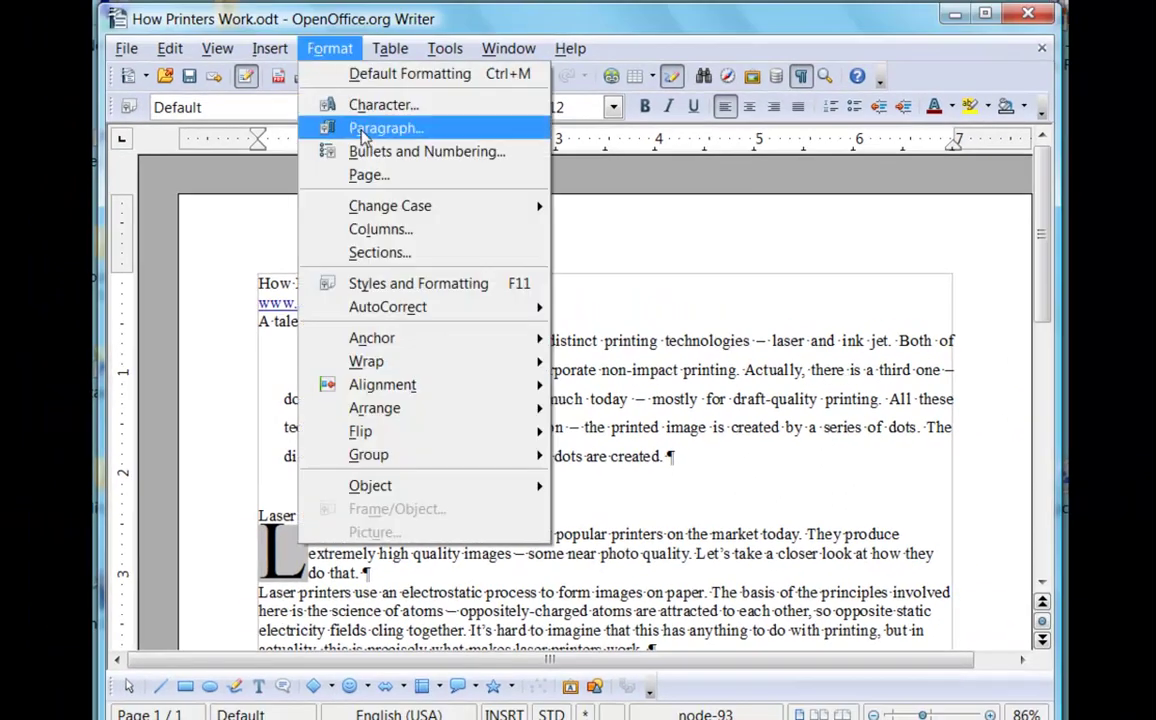
{"action": "left_click", "coordinate": [330, 128]}
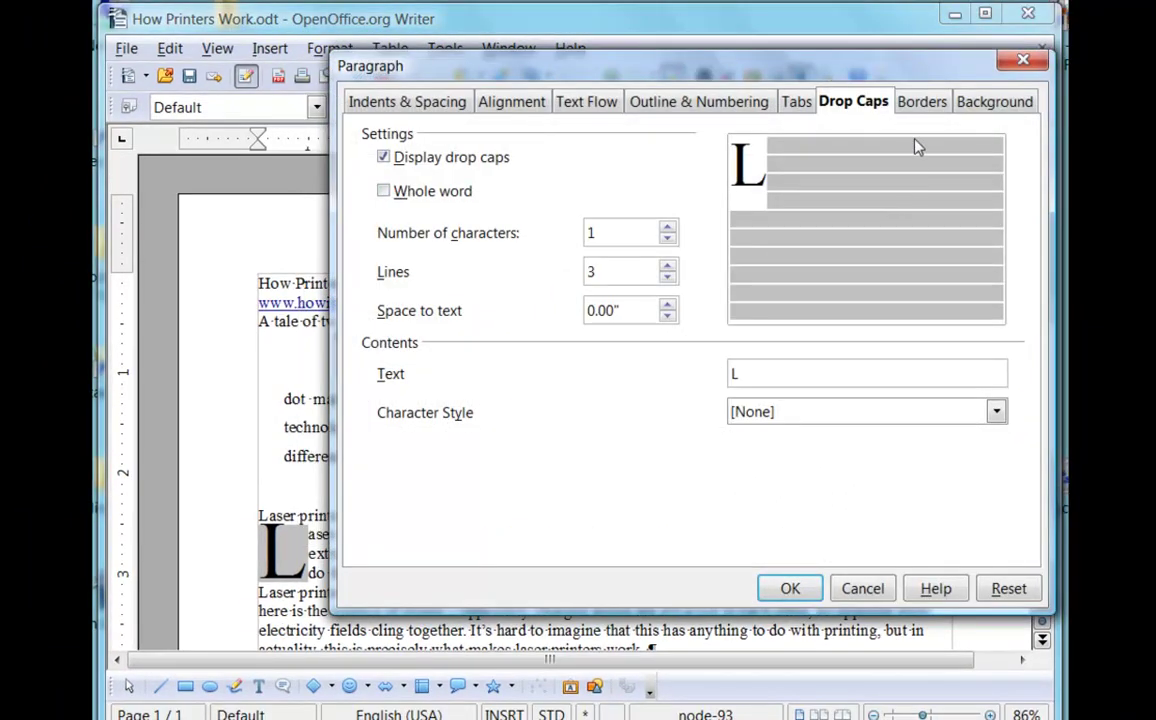
{"action": "left_click", "coordinate": [921, 104]}
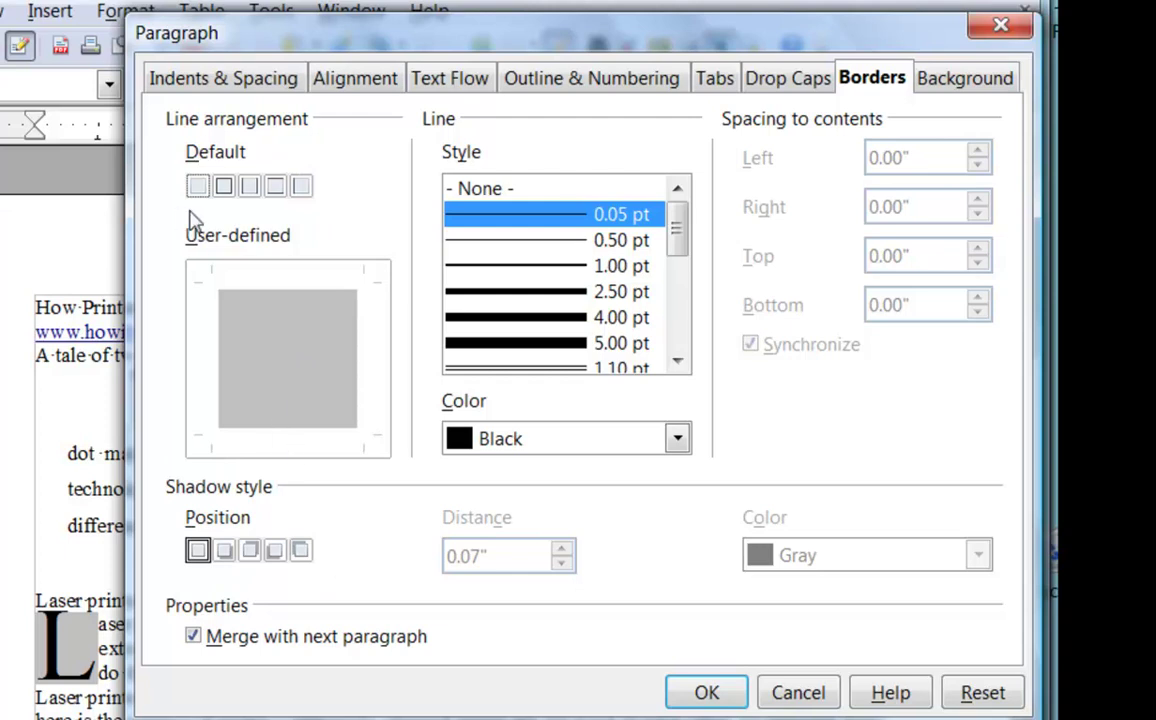
{"action": "left_click", "coordinate": [252, 284]}
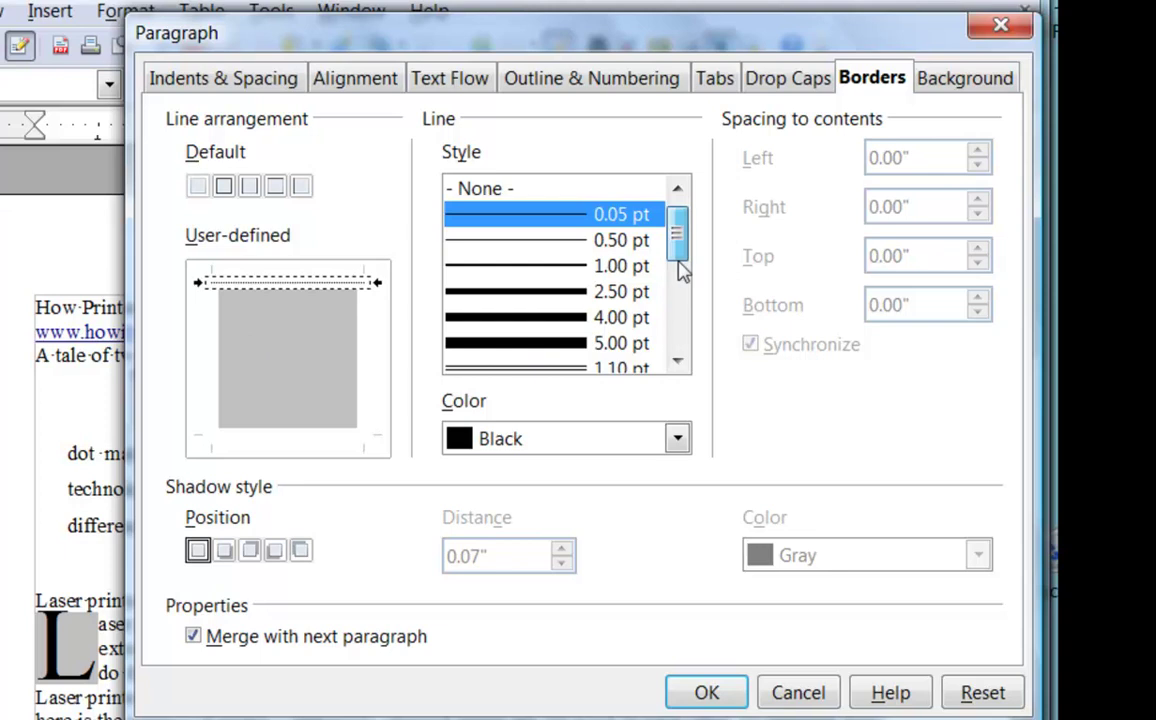
{"action": "left_click_drag", "start_coordinate": [680, 258], "coordinate": [679, 320]}
{"action": "left_click", "coordinate": [574, 222]}
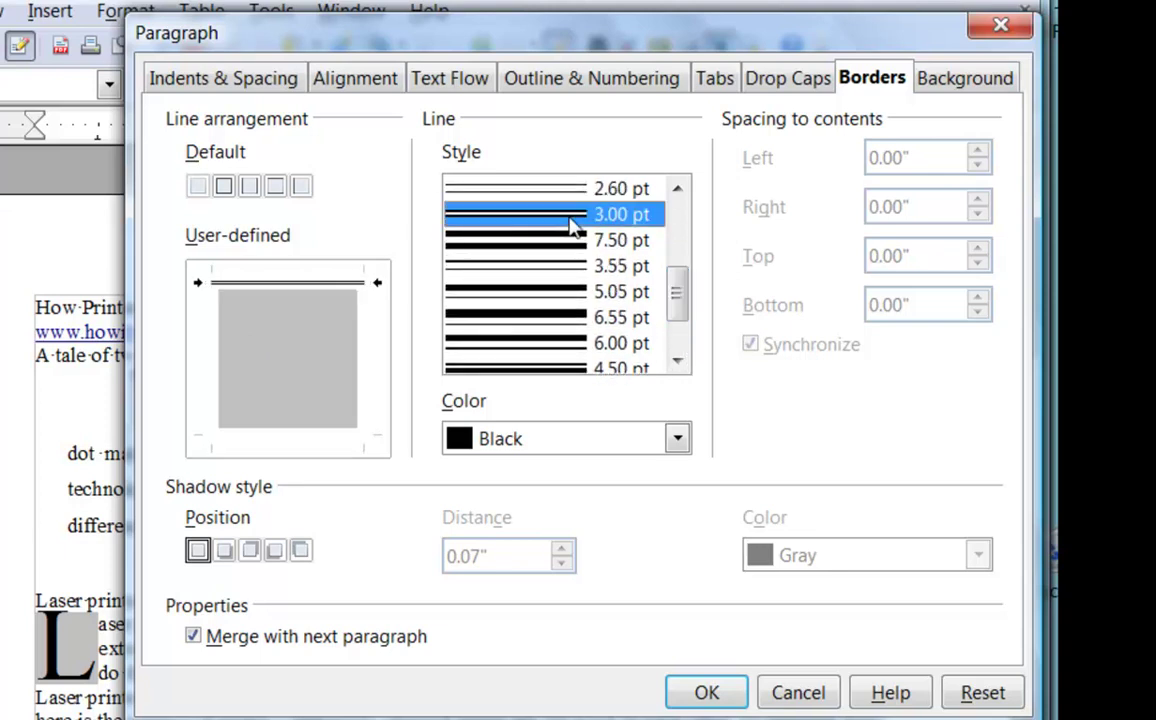
{"action": "left_click", "coordinate": [677, 440]}
{"action": "left_click", "coordinate": [497, 572]}
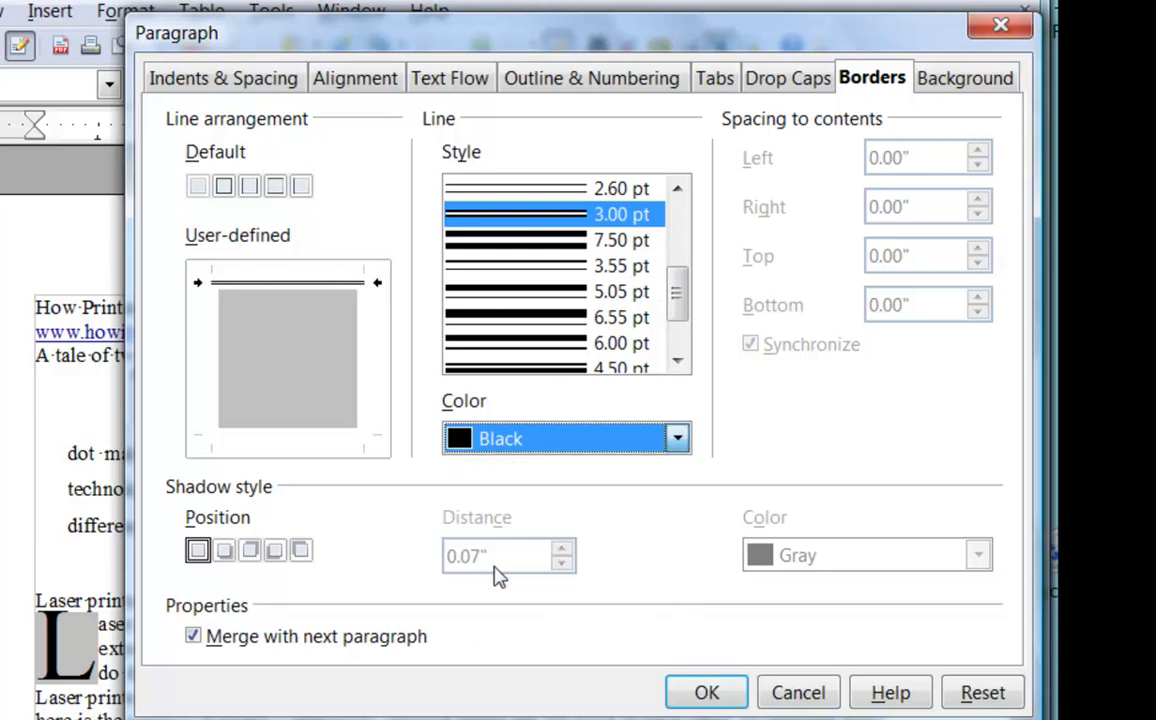
{"action": "left_click", "coordinate": [212, 370]}
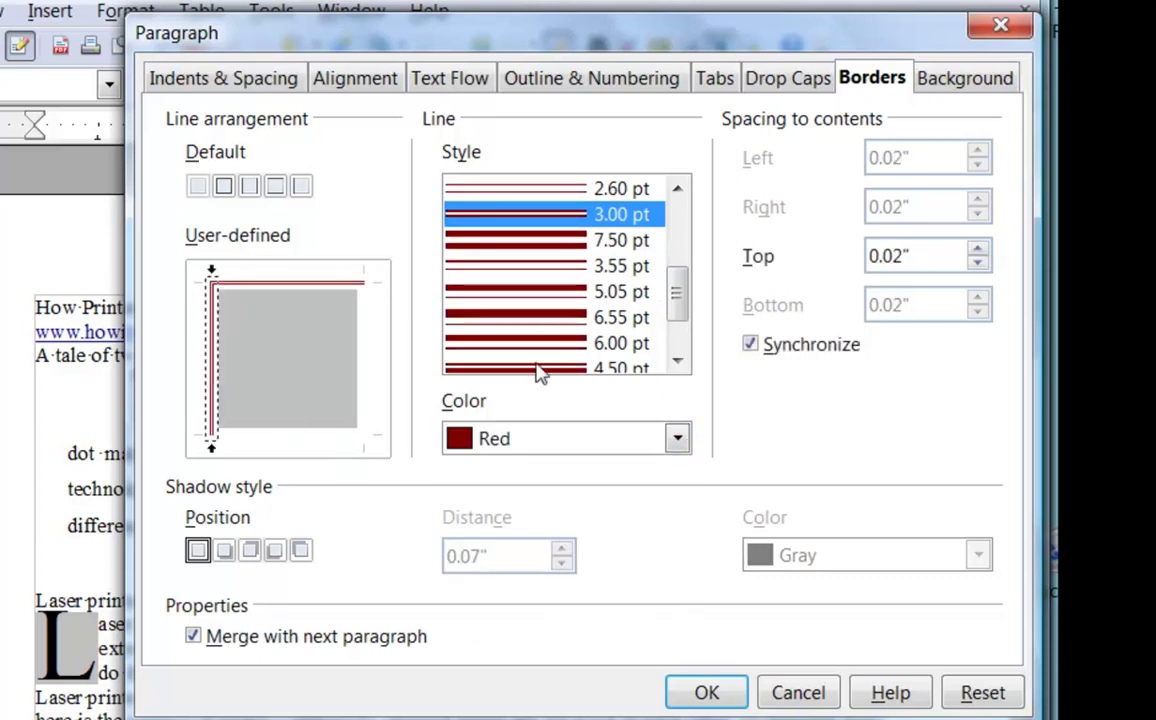
Step: Add a magenta 2.60 pt line on the right edge and apply the borders
{"action": "left_click", "coordinate": [557, 190]}
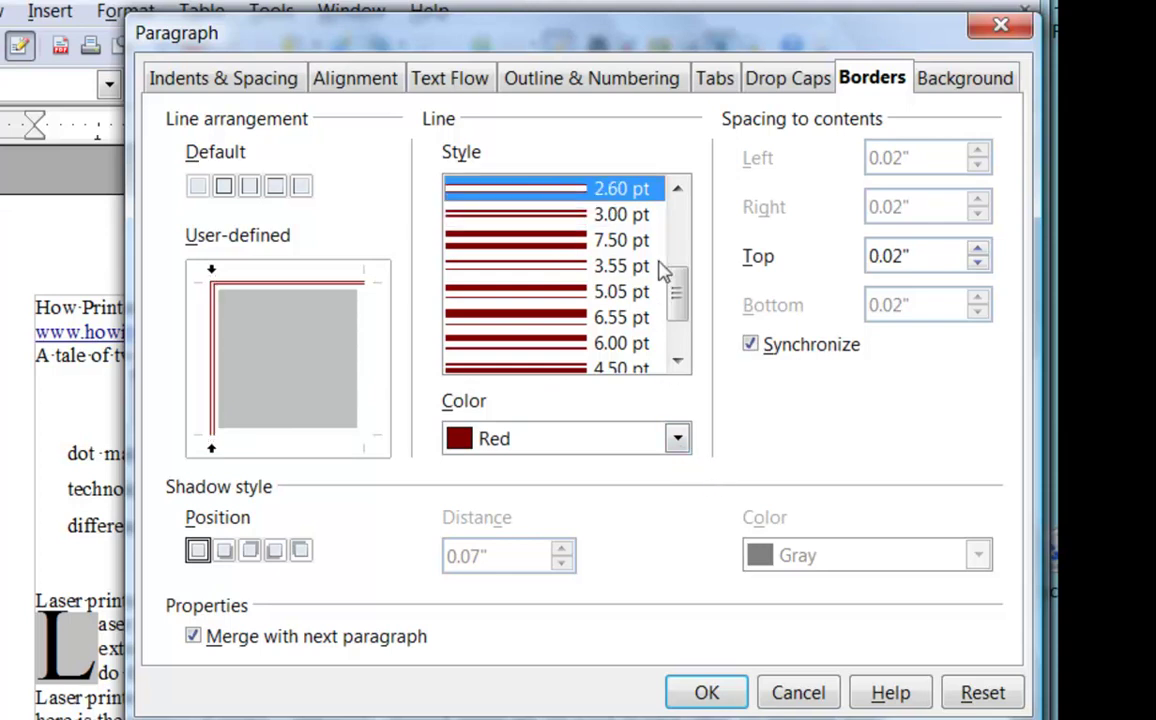
{"action": "scroll", "coordinate": [680, 300], "scroll_direction": "up", "scroll_amount": 2}
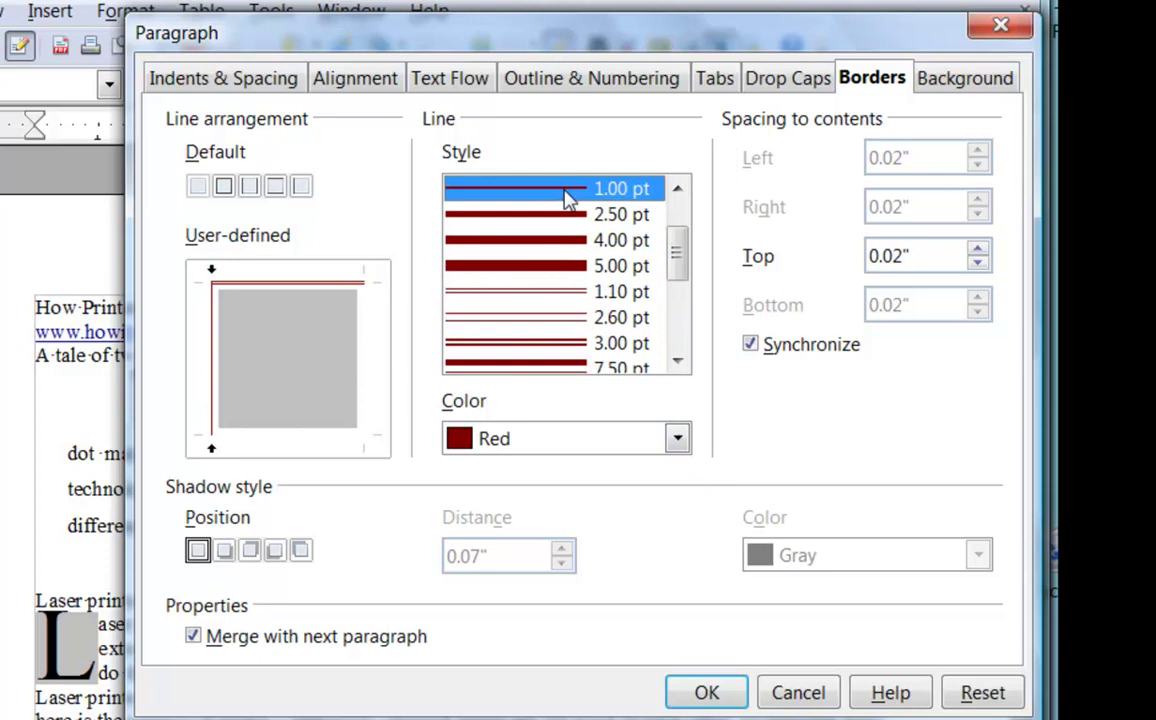
{"action": "left_click", "coordinate": [678, 438]}
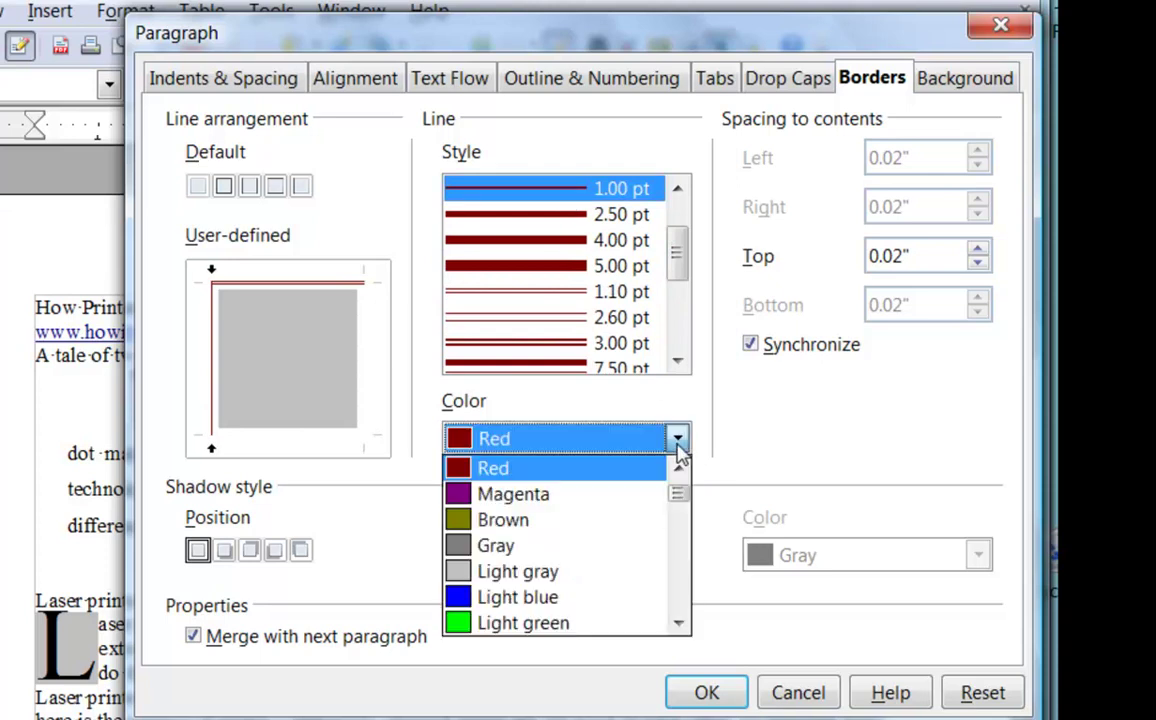
{"action": "left_click", "coordinate": [589, 505]}
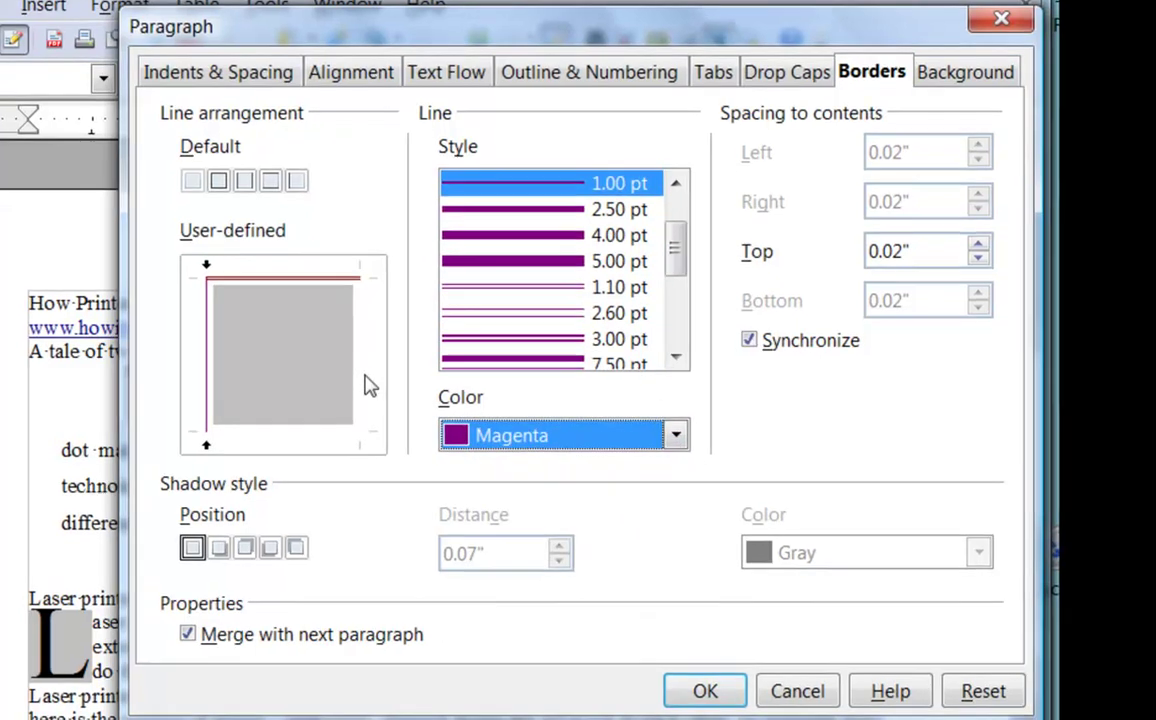
{"action": "left_click", "coordinate": [365, 385]}
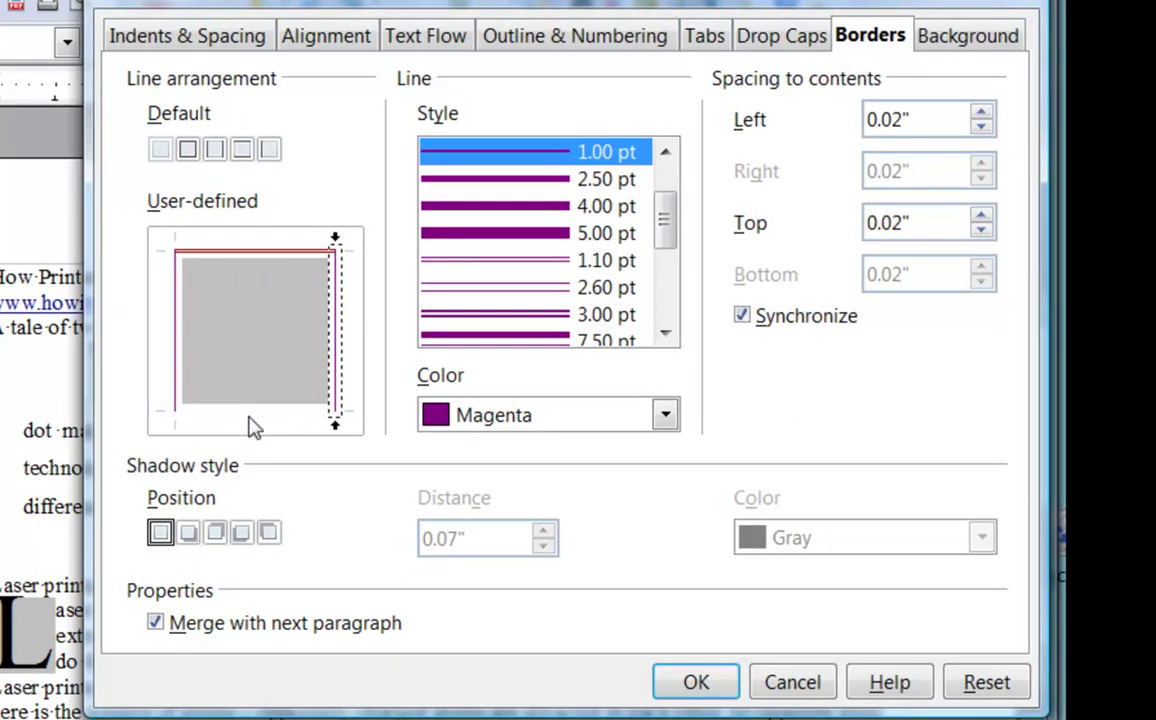
{"action": "left_click", "coordinate": [699, 684]}
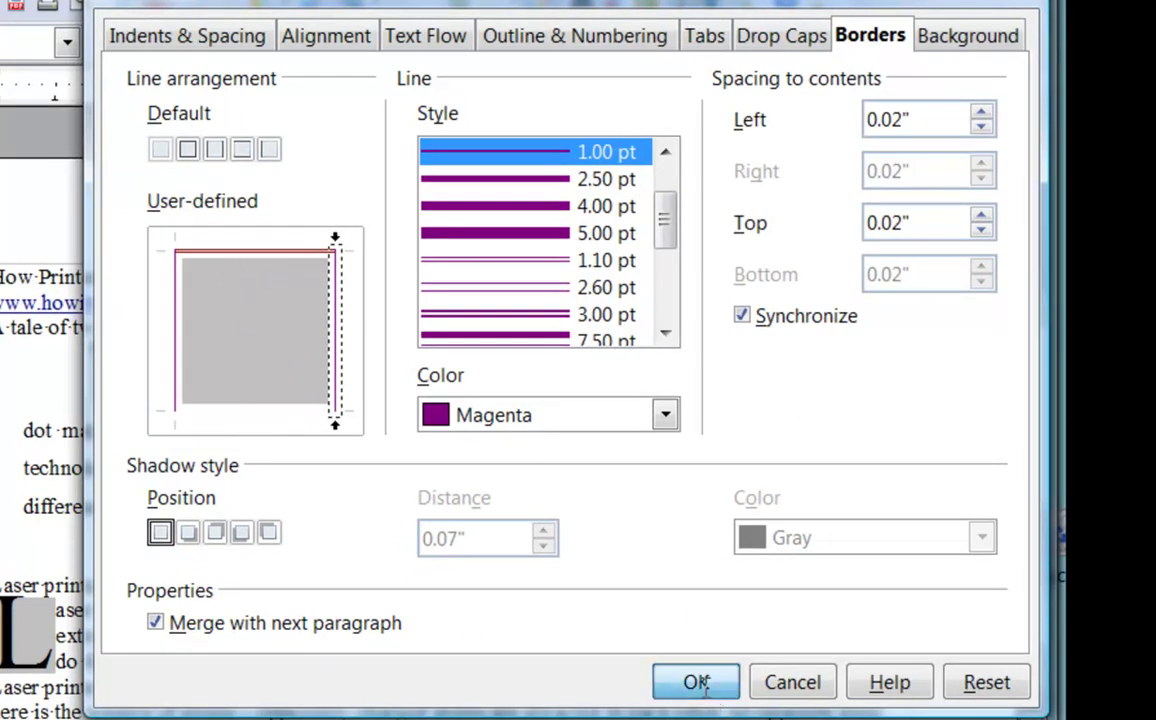
Step: Give the 'Inside the laser printer is a drum…' paragraph a 0.50 pt green border on all four sides
{"action": "scroll", "coordinate": [970, 605], "scroll_direction": "down", "scroll_amount": 2}
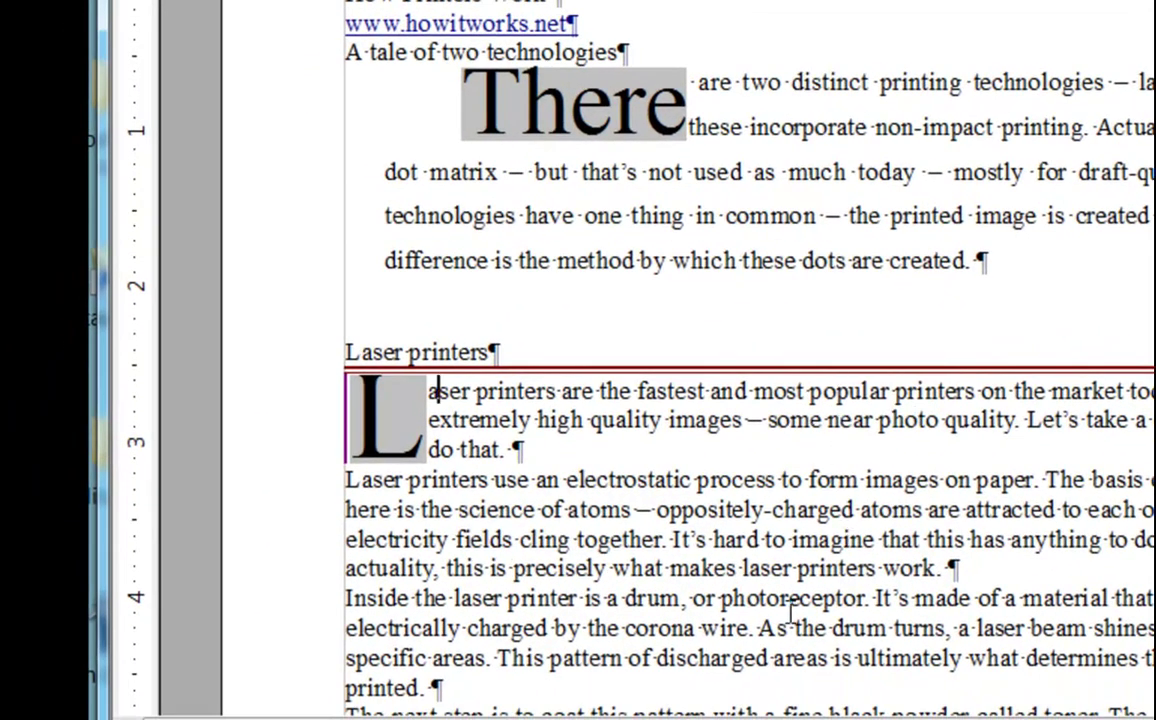
{"action": "scroll", "coordinate": [795, 625], "scroll_direction": "down", "scroll_amount": 3}
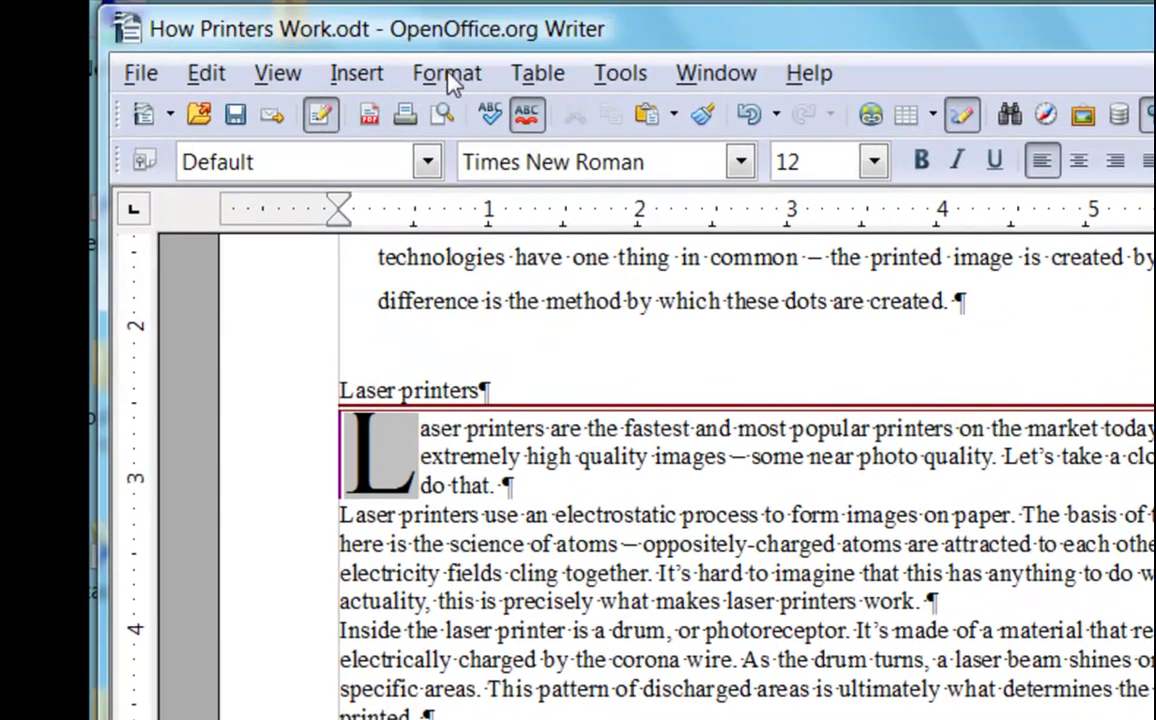
{"action": "left_click", "coordinate": [448, 68]}
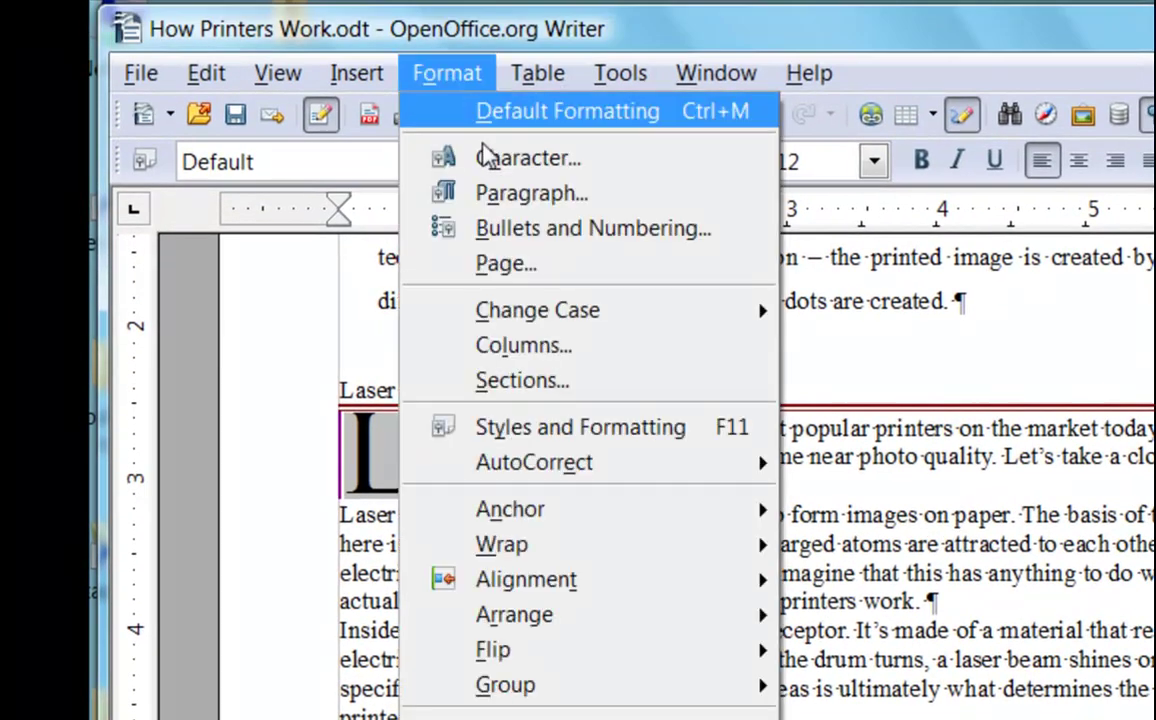
{"action": "left_click", "coordinate": [445, 193]}
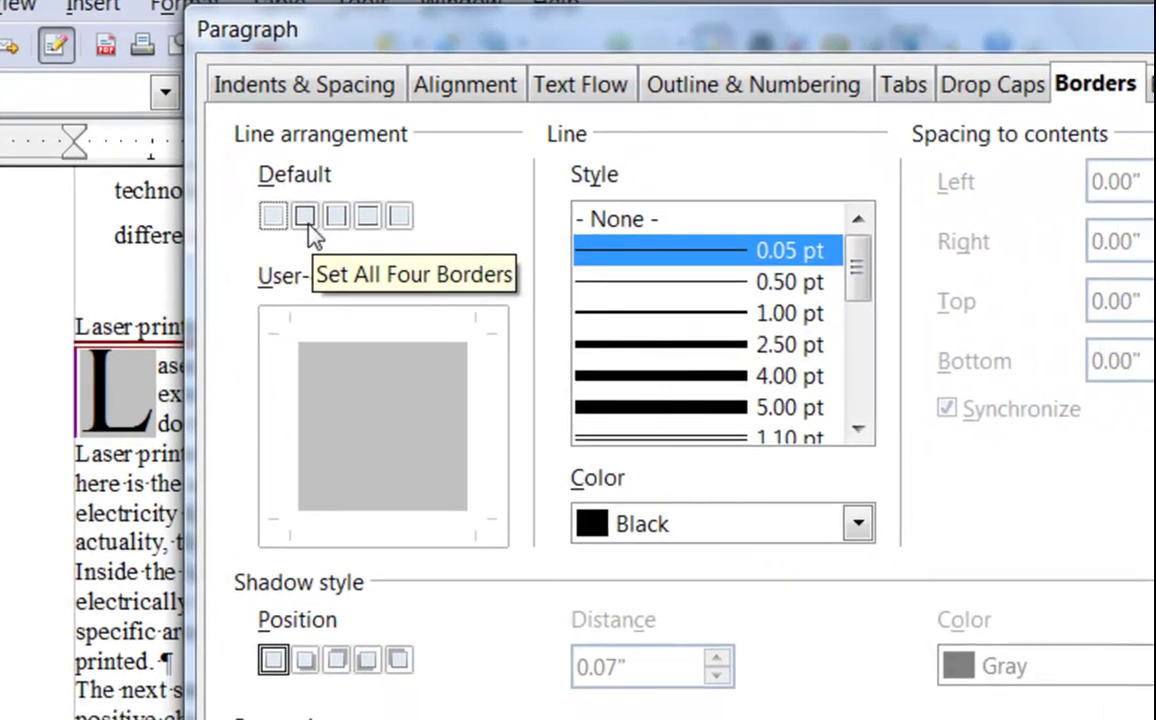
{"action": "left_click", "coordinate": [566, 286]}
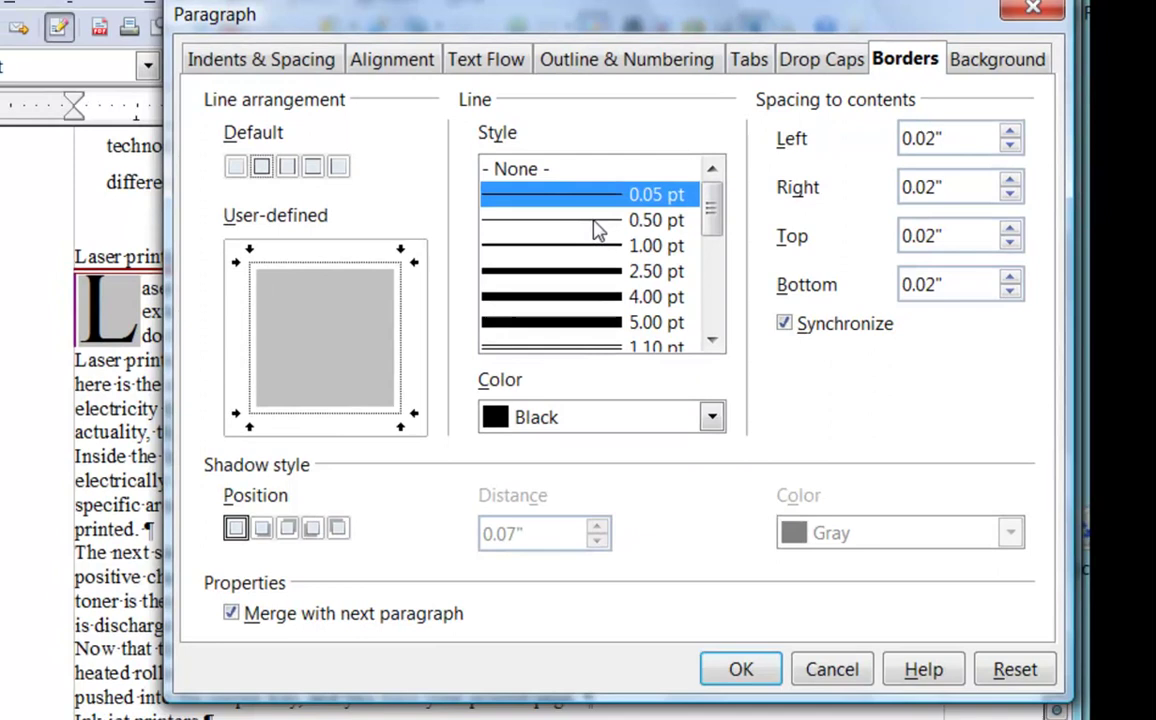
{"action": "left_click", "coordinate": [670, 270]}
{"action": "left_click", "coordinate": [694, 401]}
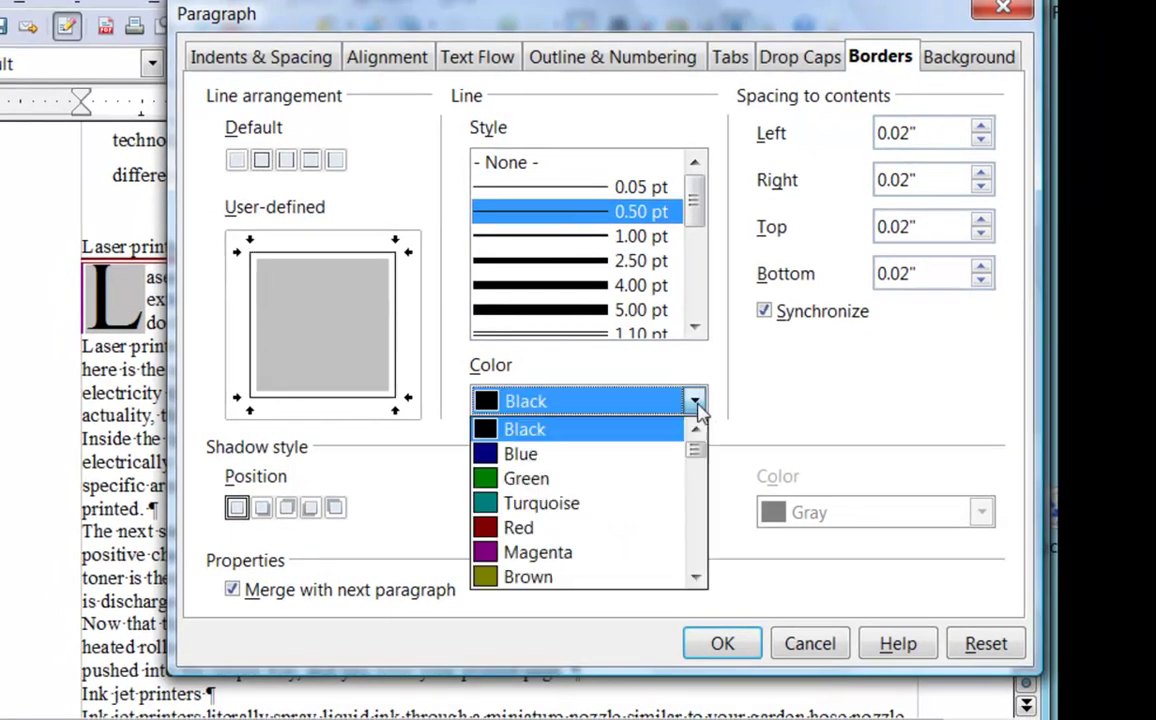
{"action": "left_click", "coordinate": [601, 479]}
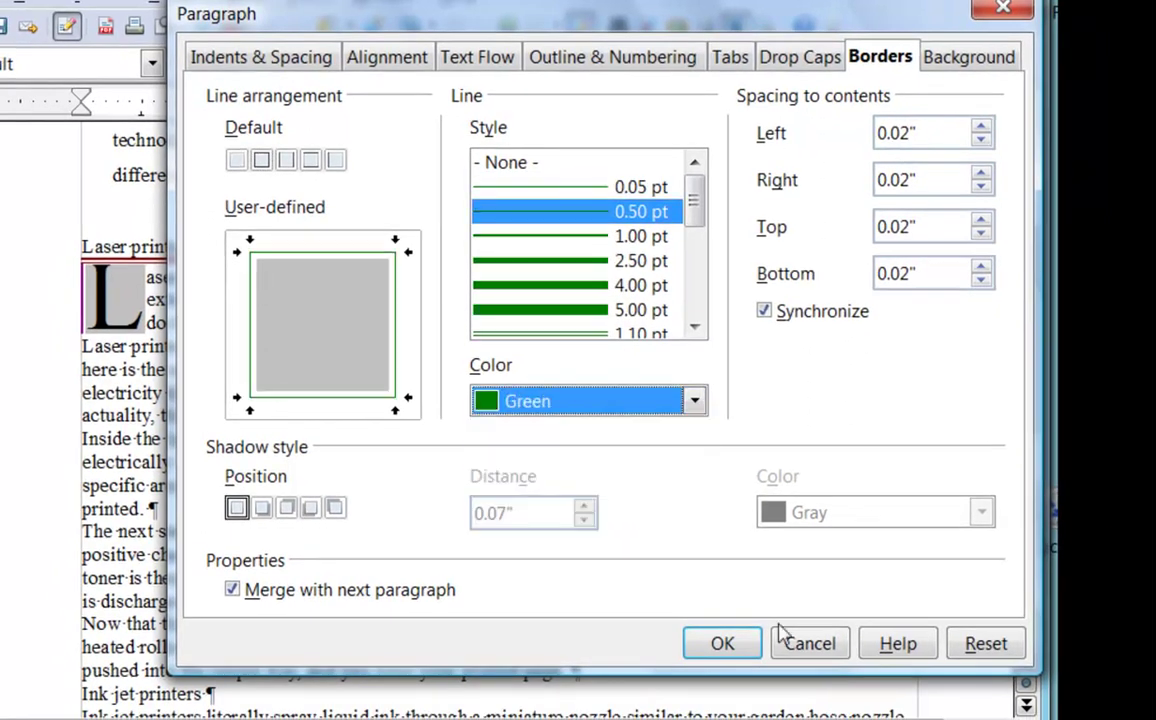
{"action": "left_click", "coordinate": [722, 644]}
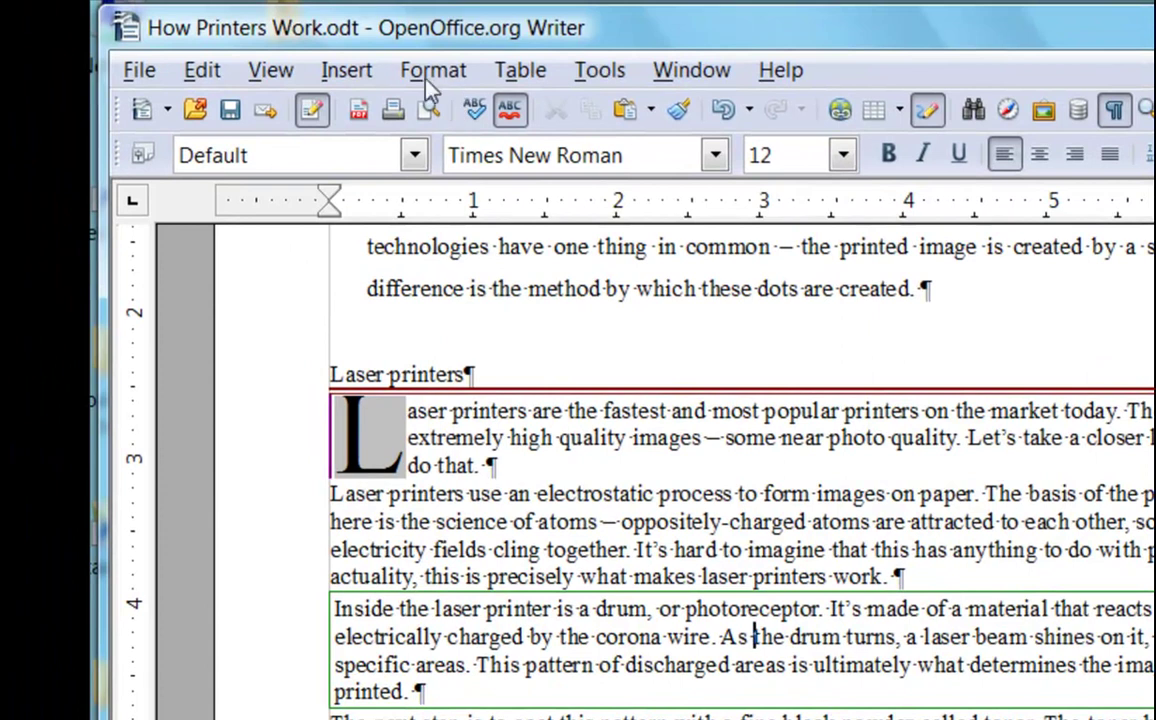
Step: Make the drum paragraph's green border cast a shadow to the bottom right
{"action": "left_click", "coordinate": [433, 72]}
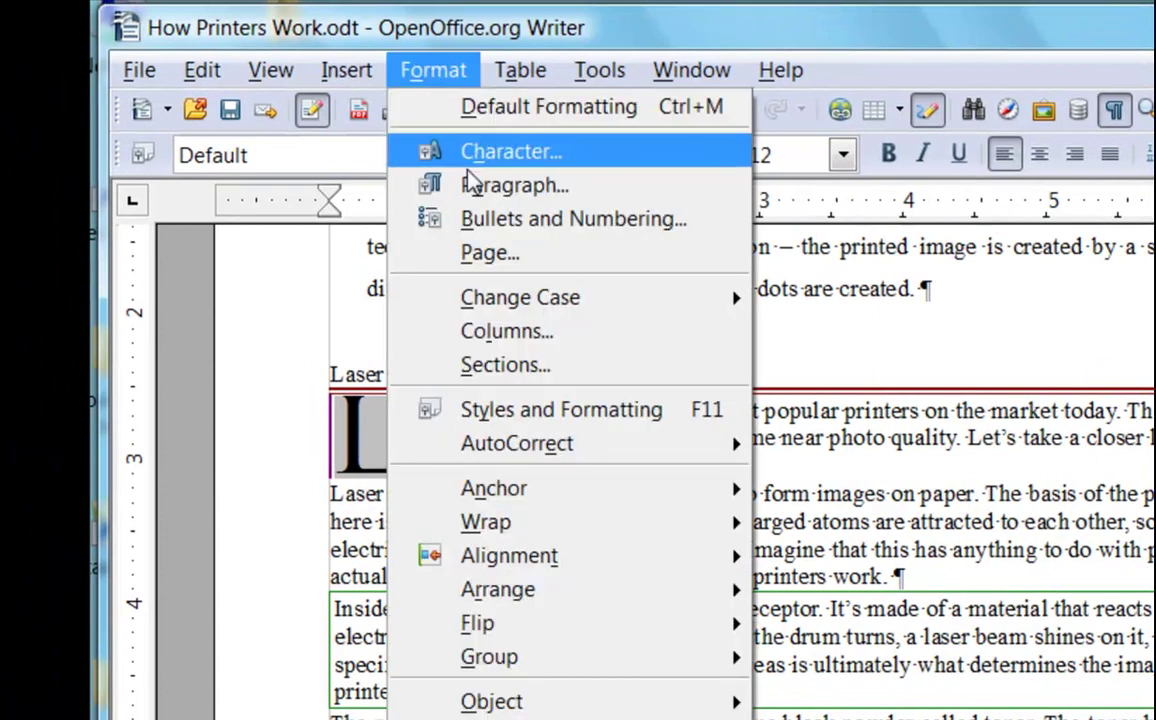
{"action": "left_click", "coordinate": [421, 186]}
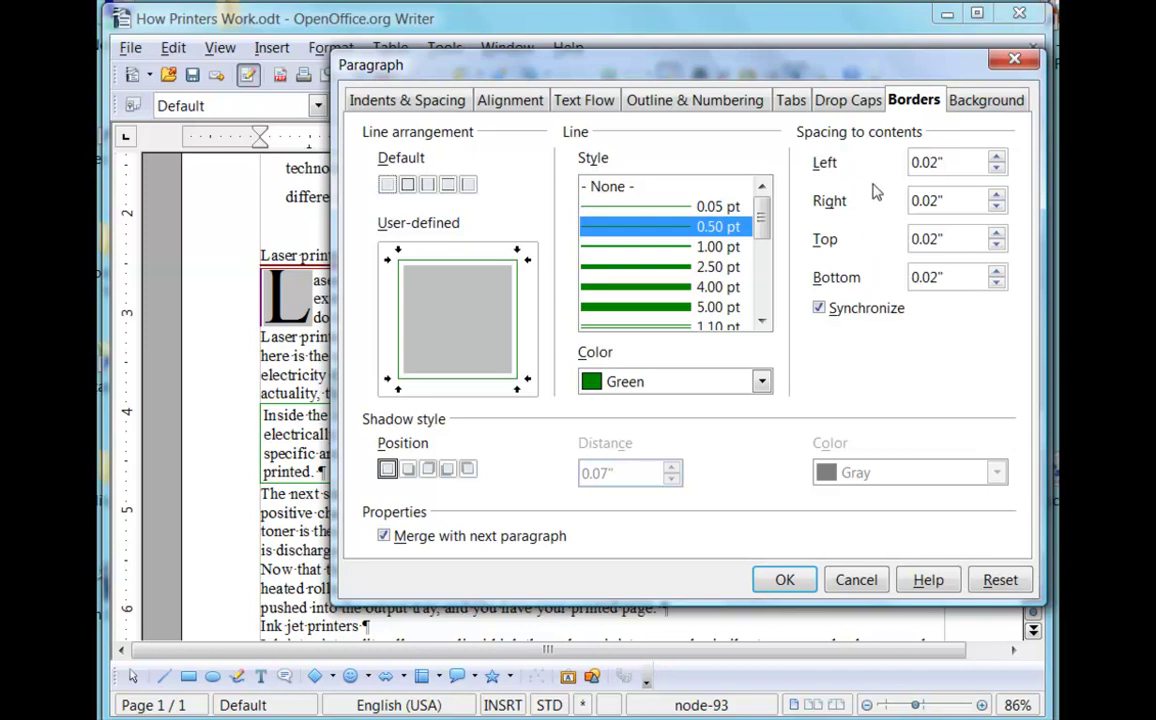
{"action": "left_click", "coordinate": [408, 469]}
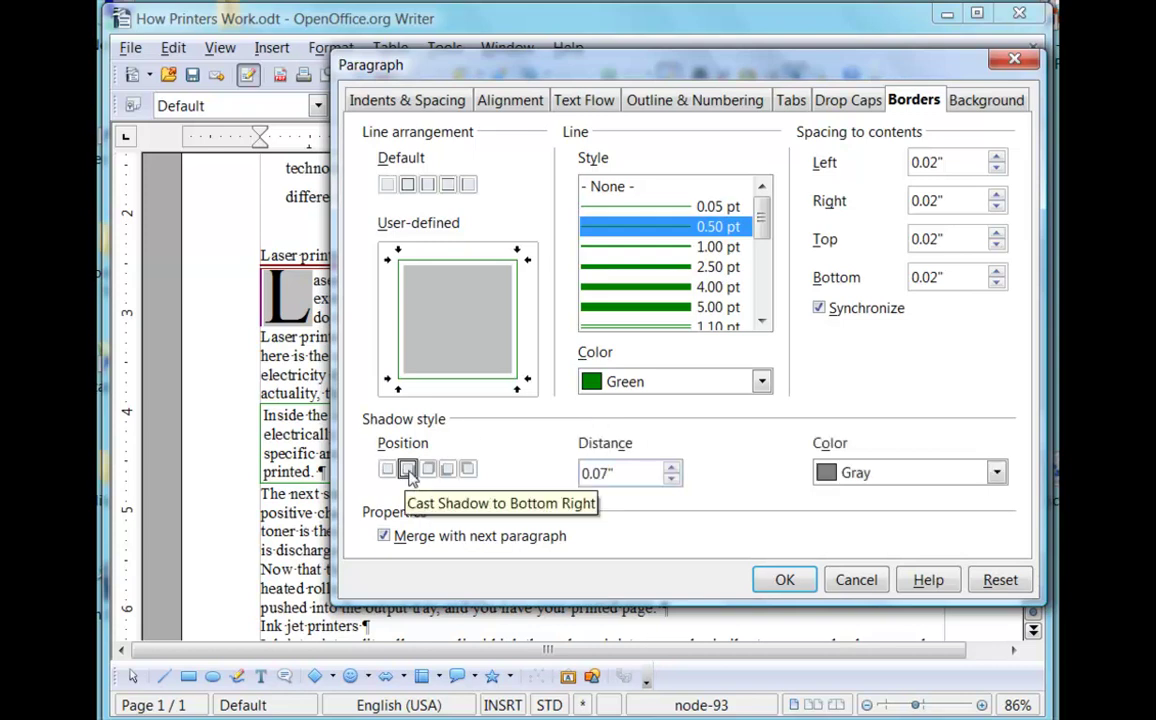
{"action": "left_click", "coordinate": [782, 580]}
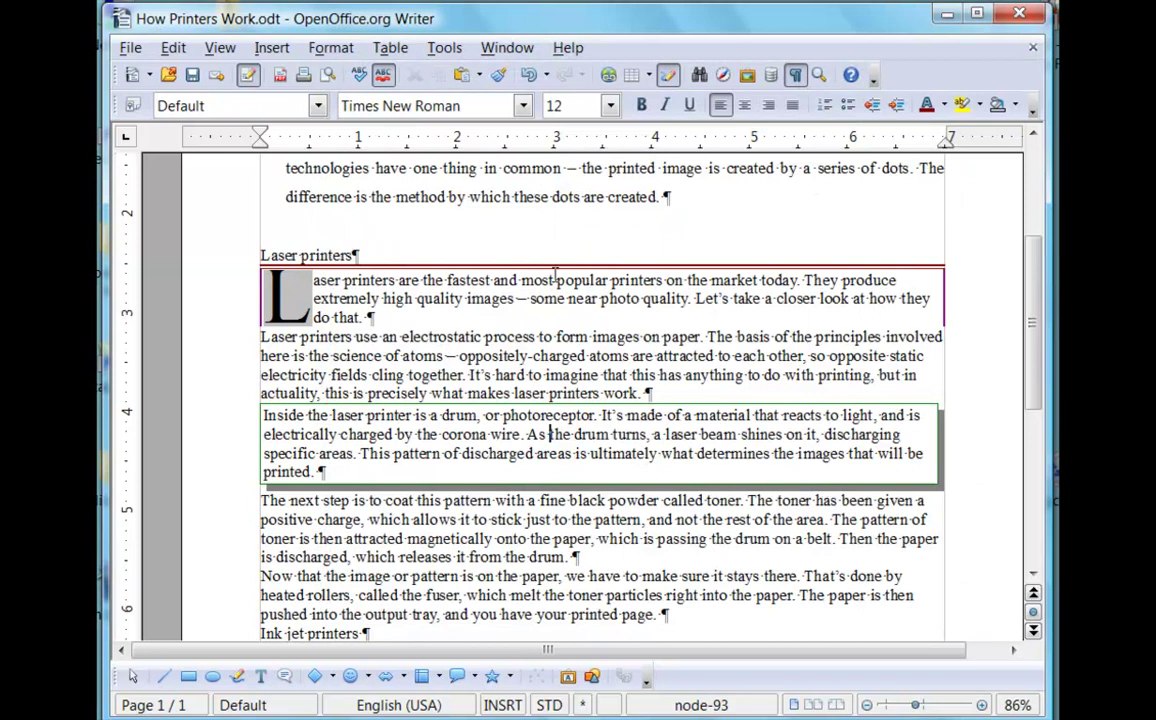
Step: Set the drum paragraph's background colour to Green 6
{"action": "left_click", "coordinate": [328, 50]}
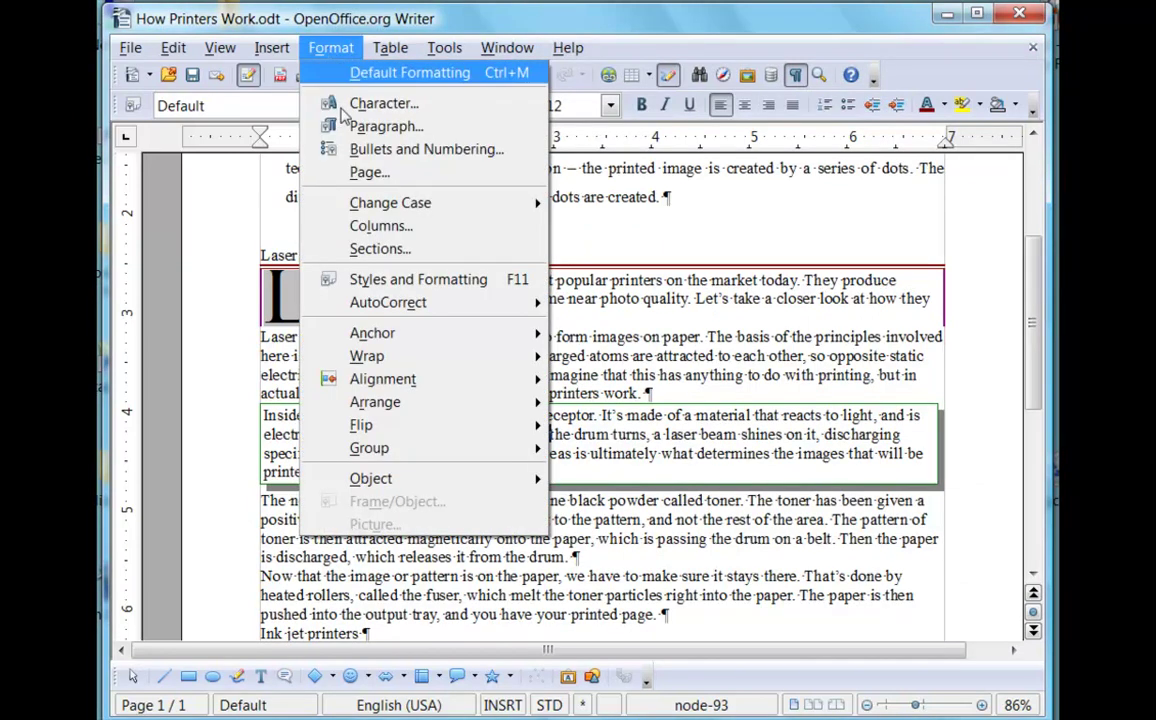
{"action": "left_click", "coordinate": [312, 117]}
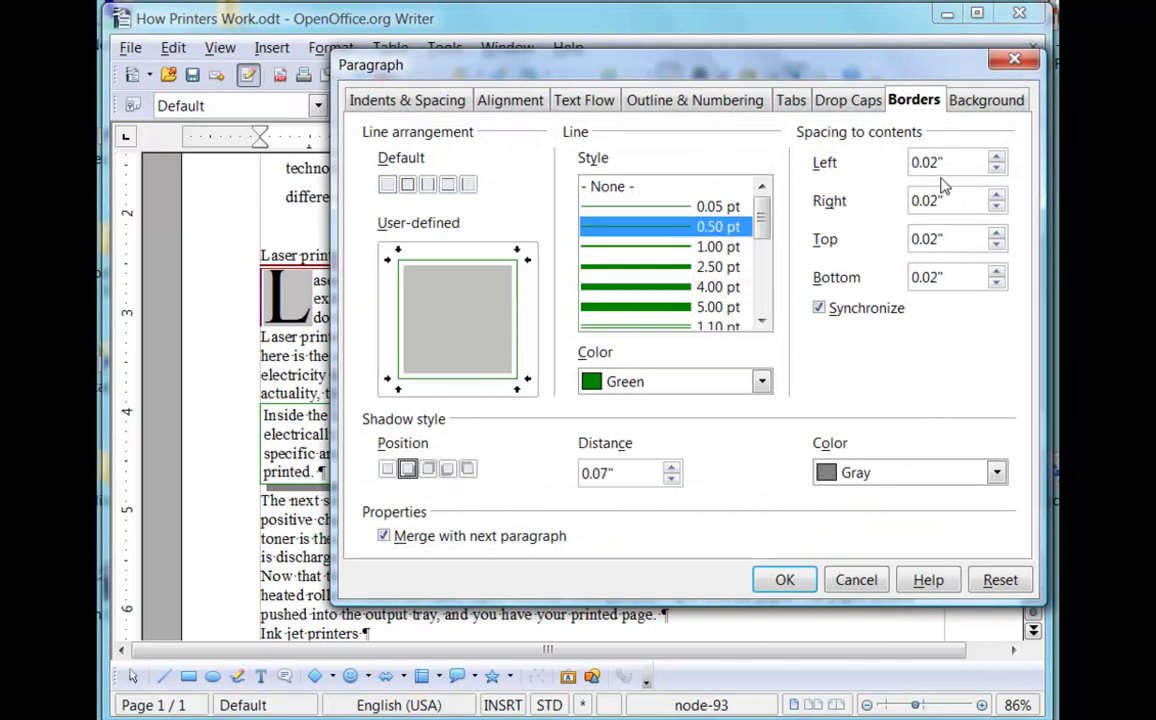
{"action": "left_click", "coordinate": [986, 104]}
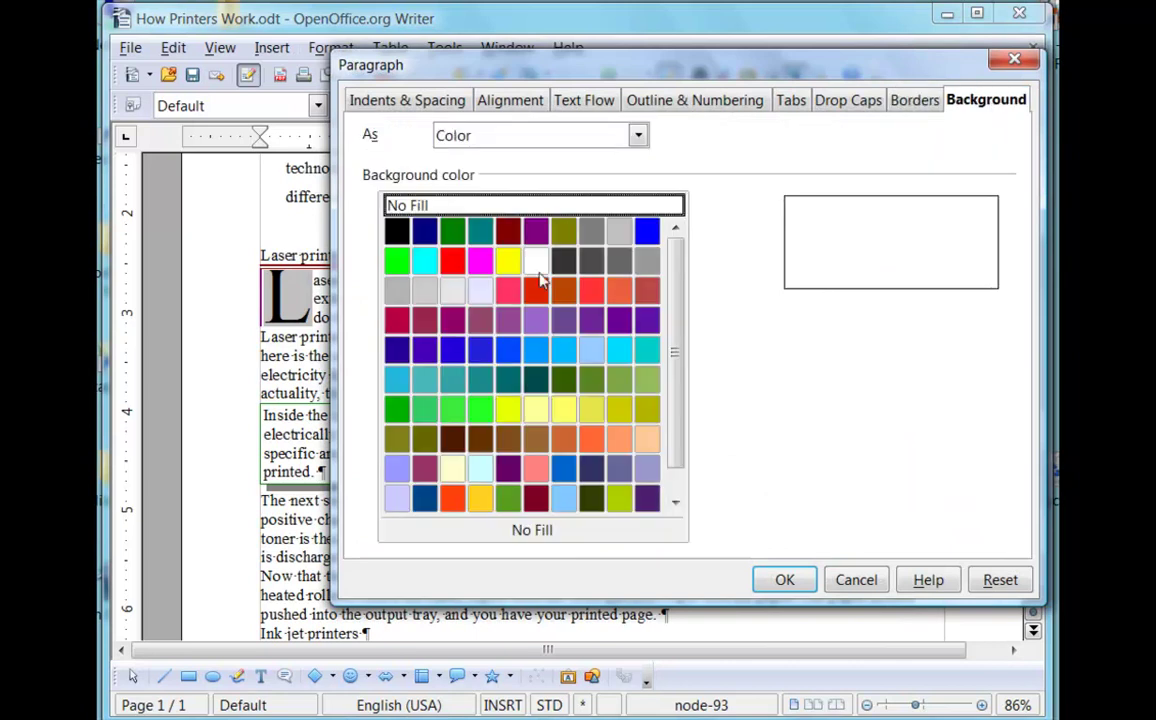
{"action": "left_click", "coordinate": [425, 410]}
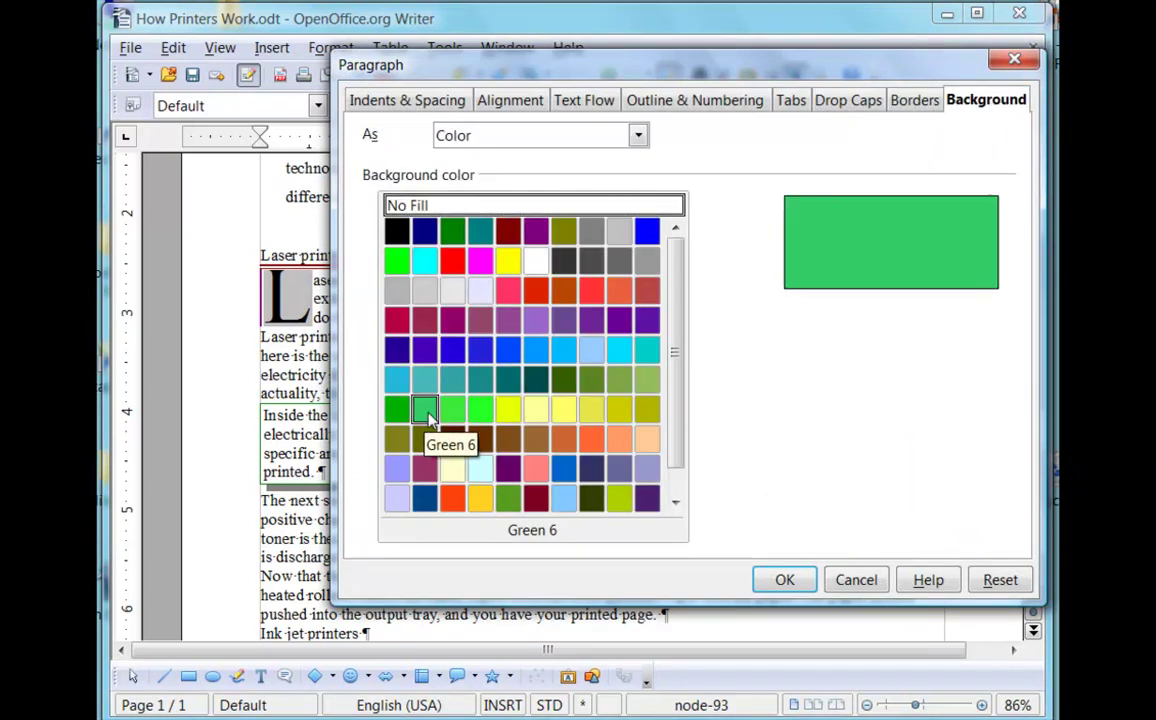
{"action": "left_click", "coordinate": [783, 581]}
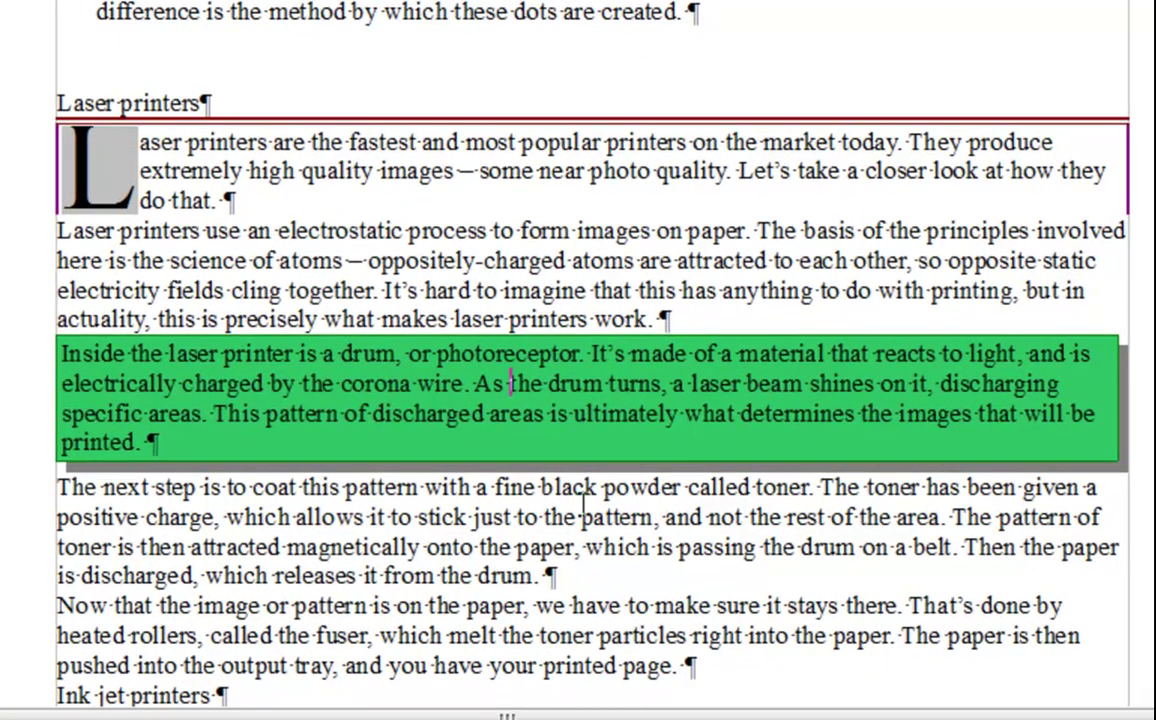